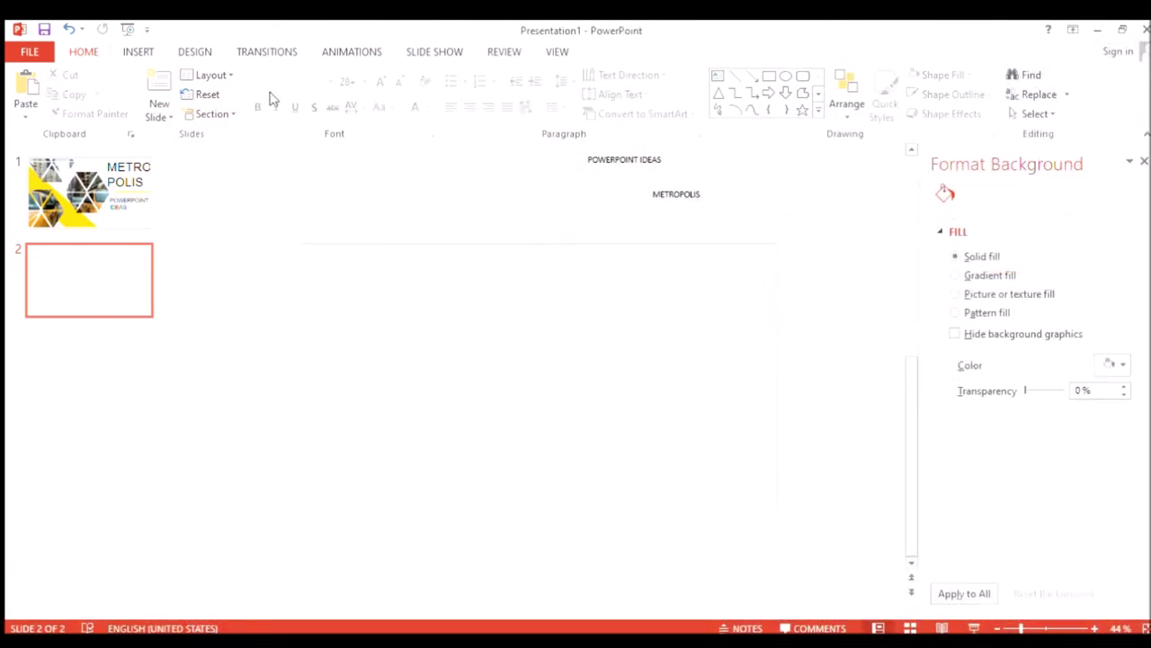
Step: Draw a blue isosceles triangle near the top of slide 2
{"action": "left_click", "coordinate": [717, 95]}
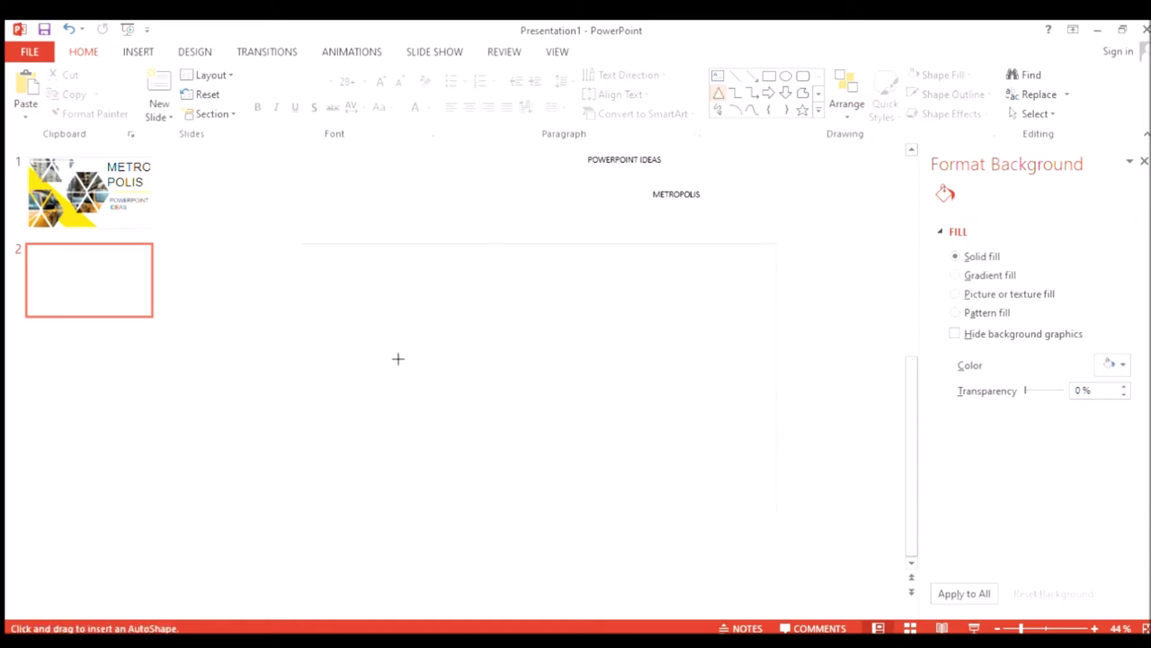
{"action": "mouse_move", "coordinate": [380, 230]}
{"action": "left_mouse_down"}
{"action": "mouse_move", "coordinate": [490, 316]}
{"action": "mouse_move", "coordinate": [441, 325]}
{"action": "mouse_move", "coordinate": [478, 326]}
{"action": "mouse_move", "coordinate": [476, 316]}
{"action": "left_mouse_up"}
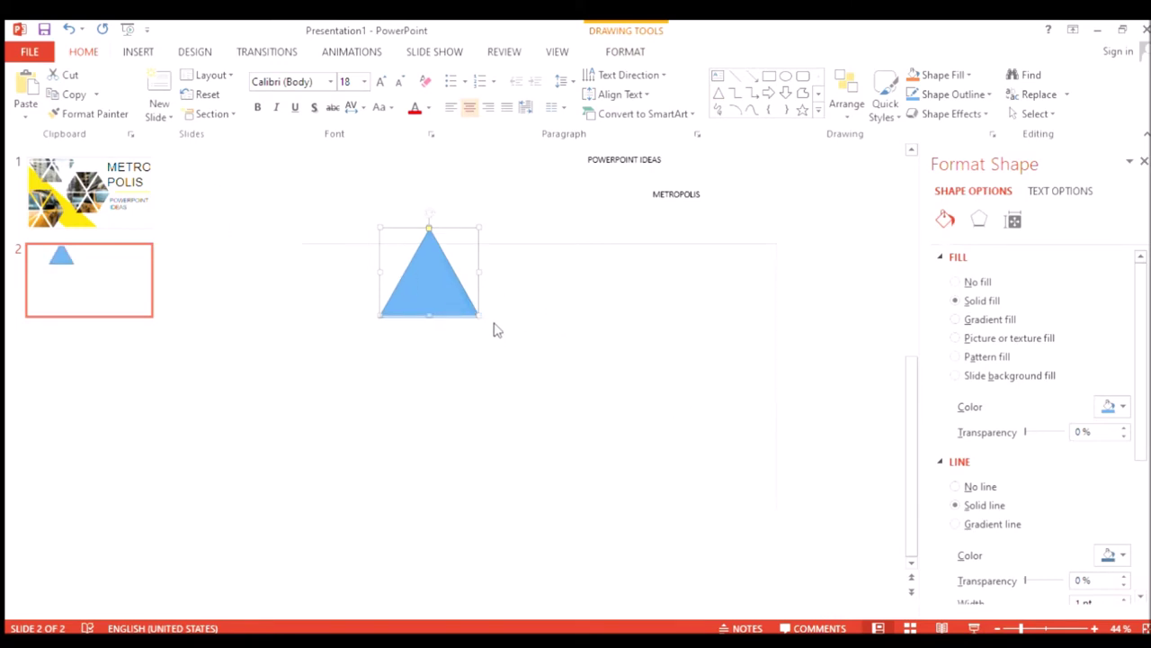
Step: Make two copies of the triangle and turn the middle copy upside down
{"action": "mouse_move", "coordinate": [440, 304]}
{"action": "left_mouse_down", "text": "ctrl"}
{"action": "mouse_move", "coordinate": [511, 311]}
{"action": "mouse_move", "coordinate": [545, 296]}
{"action": "left_mouse_up", "text": "ctrl"}
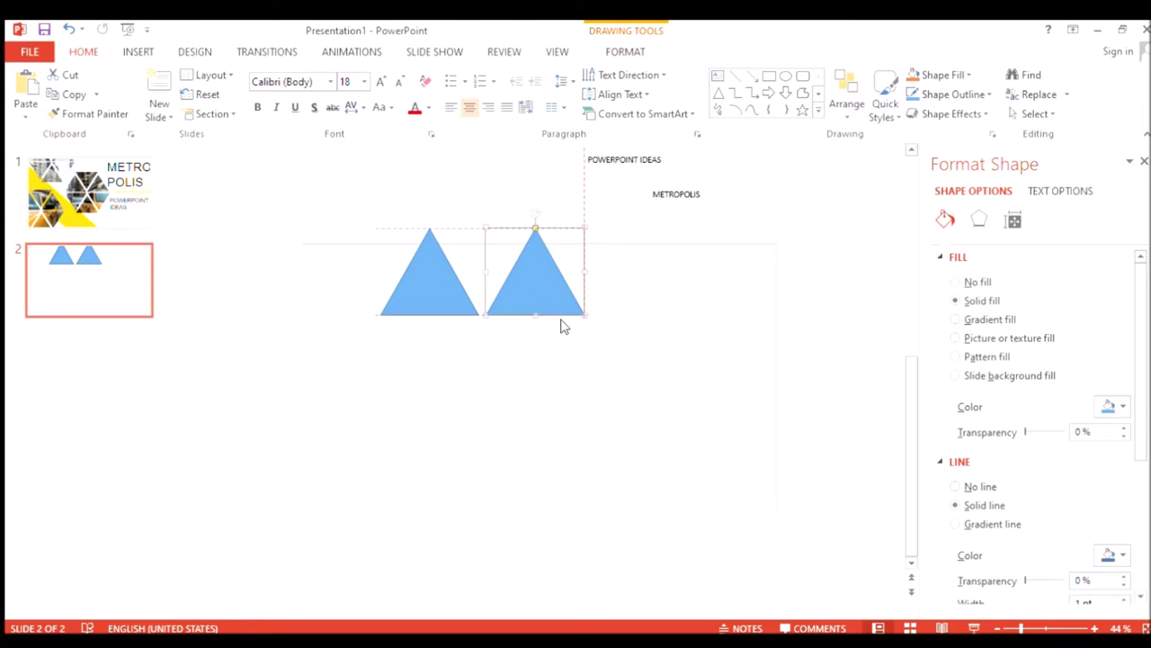
{"action": "key", "text": "ctrl+d"}
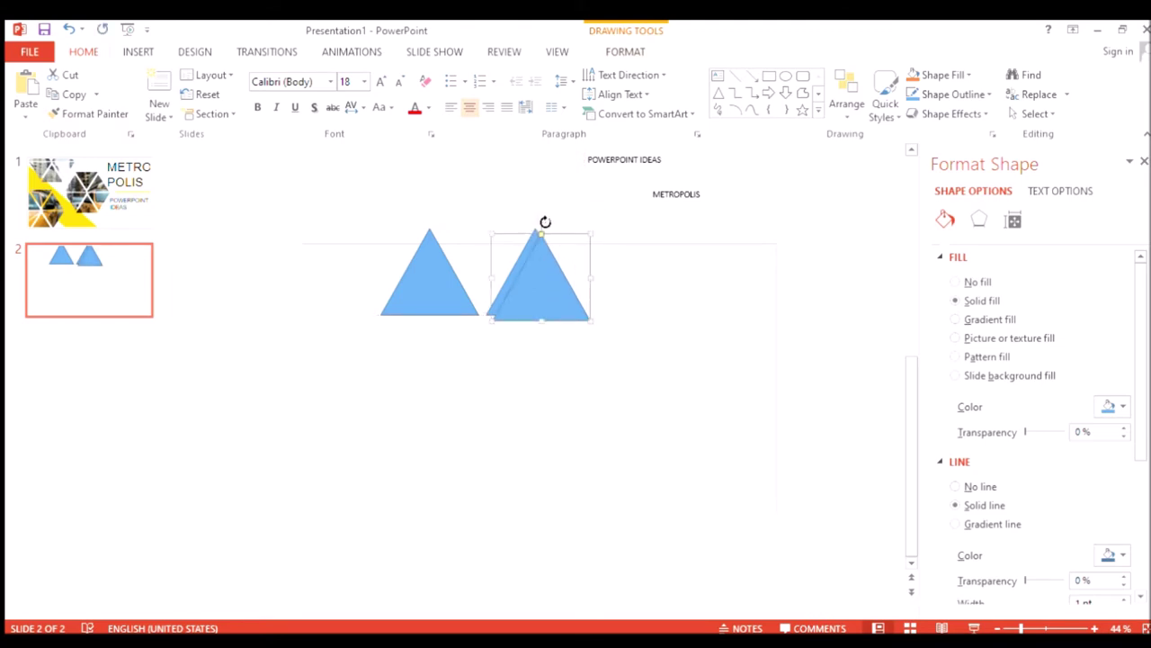
{"action": "mouse_move", "coordinate": [545, 221]}
{"action": "left_mouse_down"}
{"action": "mouse_move", "coordinate": [574, 268]}
{"action": "mouse_move", "coordinate": [568, 288]}
{"action": "mouse_move", "coordinate": [496, 262]}
{"action": "left_mouse_up"}
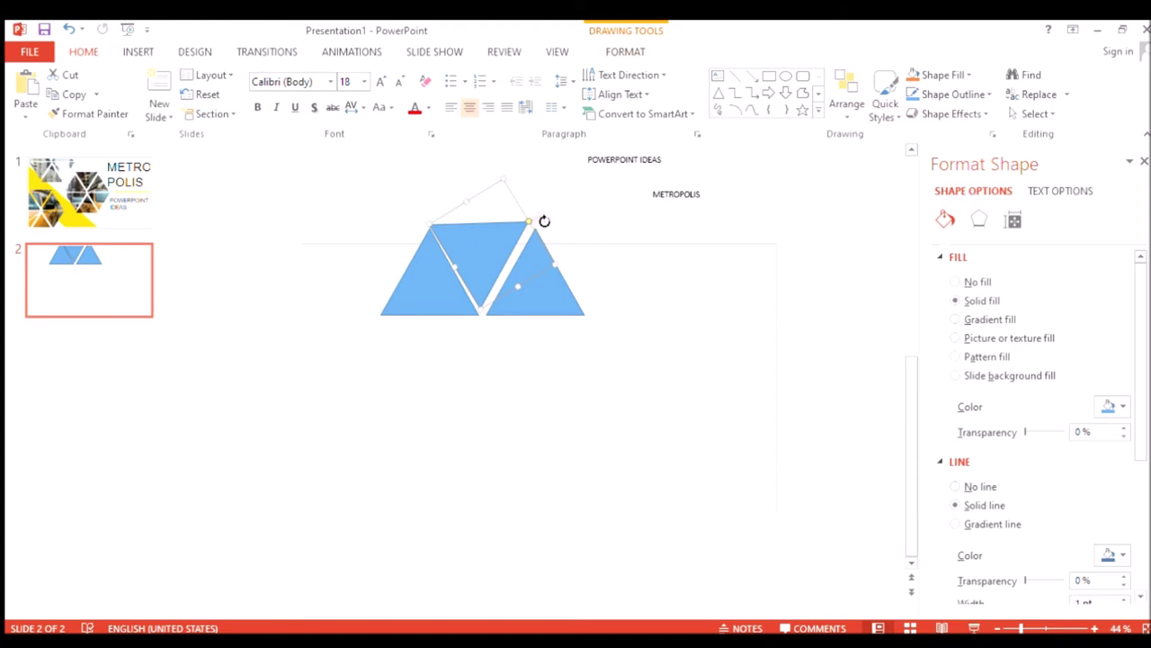
{"action": "left_click_drag", "start_coordinate": [544, 220], "coordinate": [500, 312]}
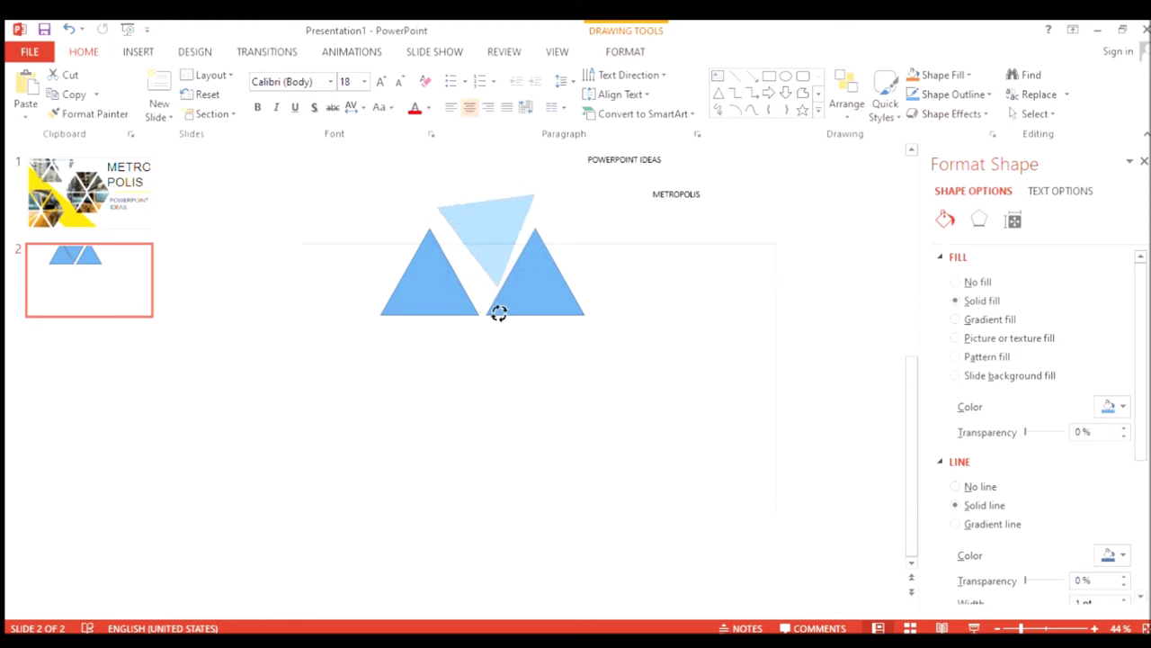
{"action": "left_click_drag", "start_coordinate": [500, 312], "coordinate": [494, 314]}
Step: Fit the inverted triangle between the upright ones with thin gaps, then select all three
{"action": "left_click_drag", "start_coordinate": [484, 258], "coordinate": [474, 275]}
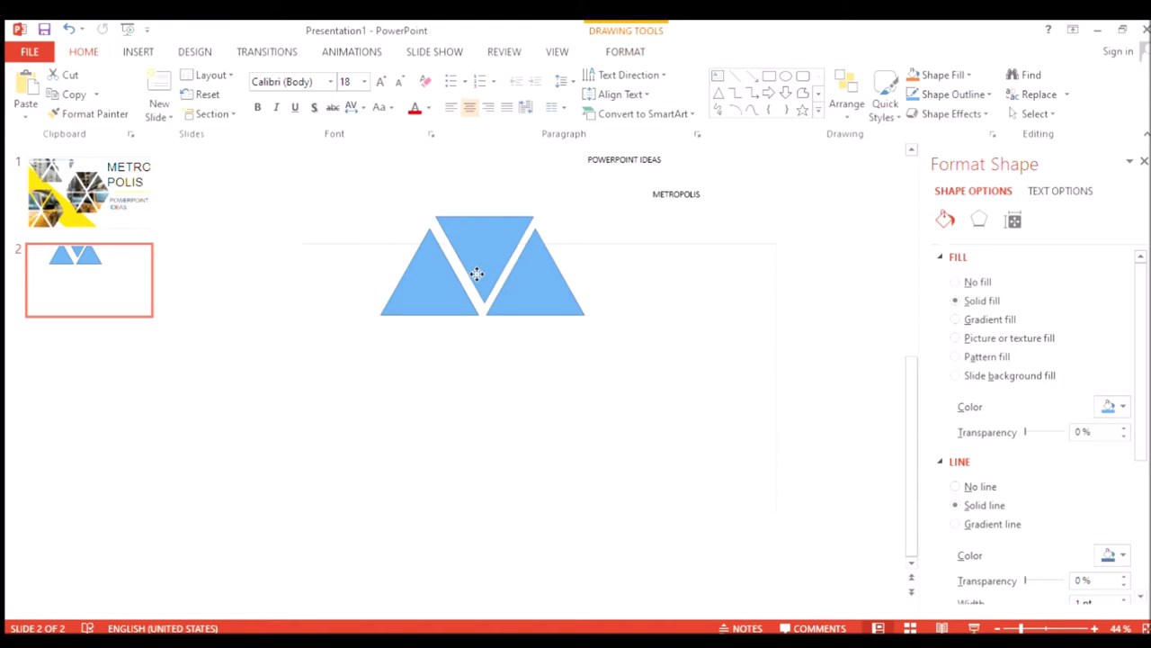
{"action": "left_click_drag", "start_coordinate": [475, 273], "coordinate": [477, 271]}
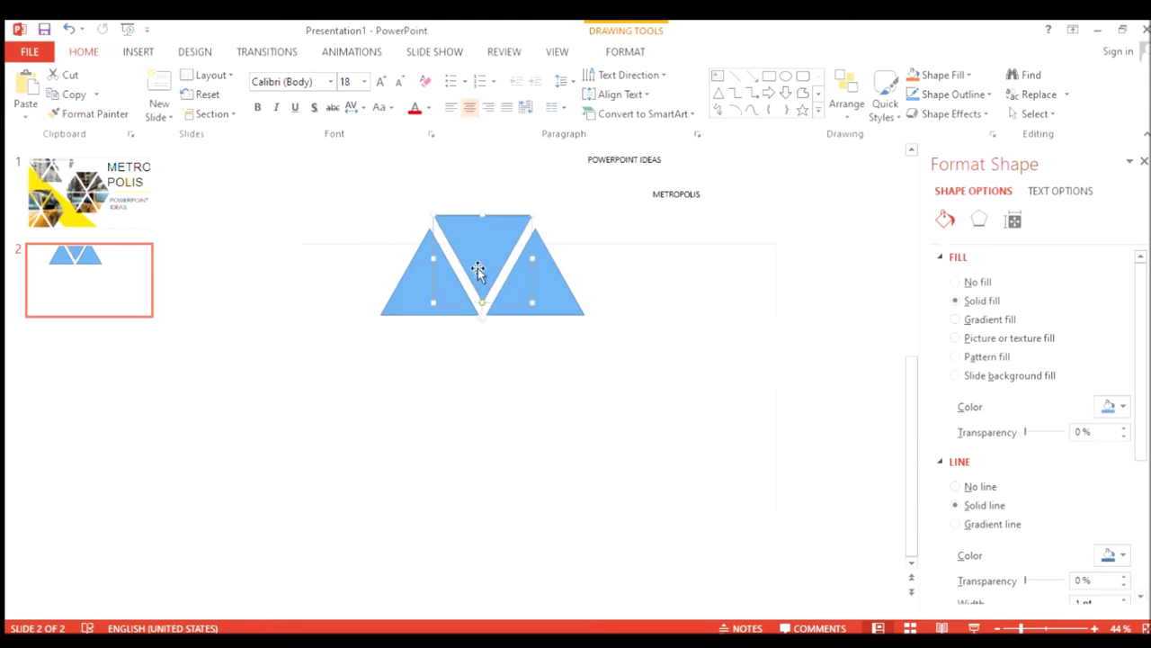
{"action": "left_click", "coordinate": [369, 179]}
{"action": "left_click_drag", "start_coordinate": [374, 174], "coordinate": [635, 386]}
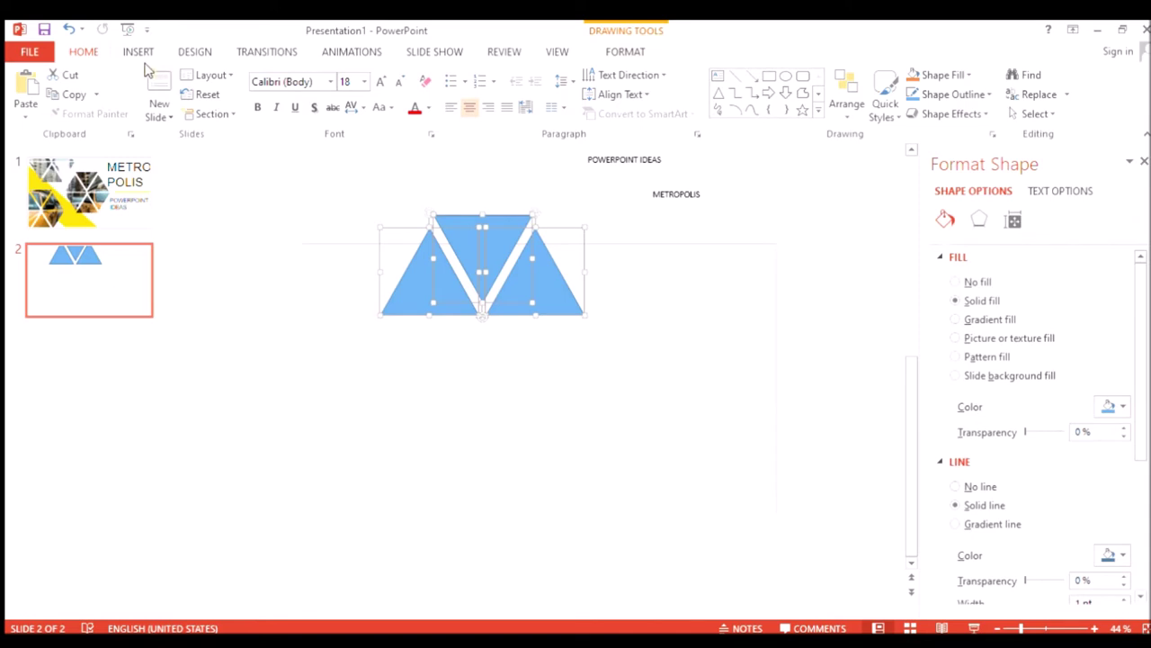
Step: Group the three triangles, copy the row below, flip it 180° and fit it underneath
{"action": "left_click", "coordinate": [629, 54]}
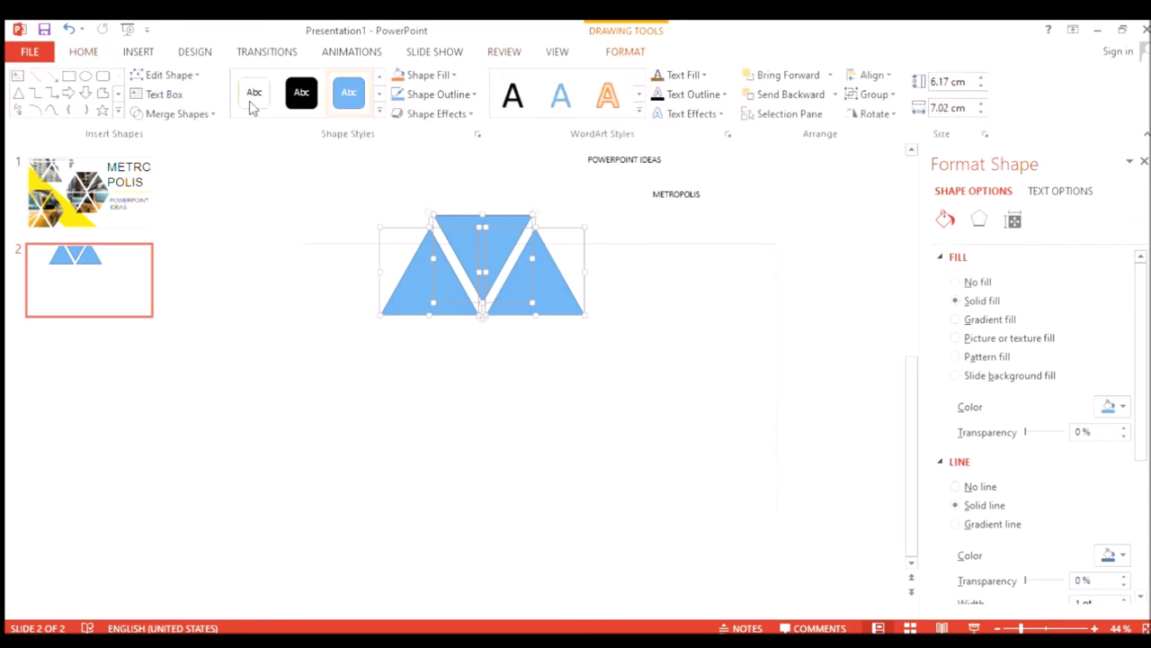
{"action": "left_click", "coordinate": [182, 151]}
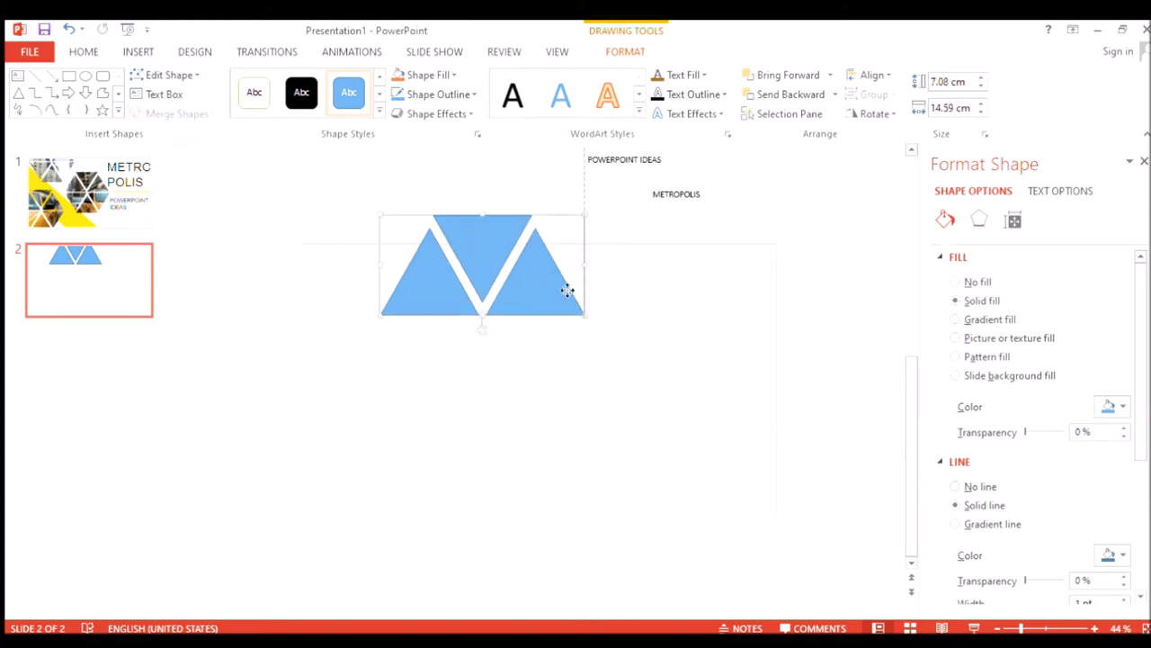
{"action": "left_click_drag", "start_coordinate": [517, 270], "coordinate": [530, 388], "text": "ctrl"}
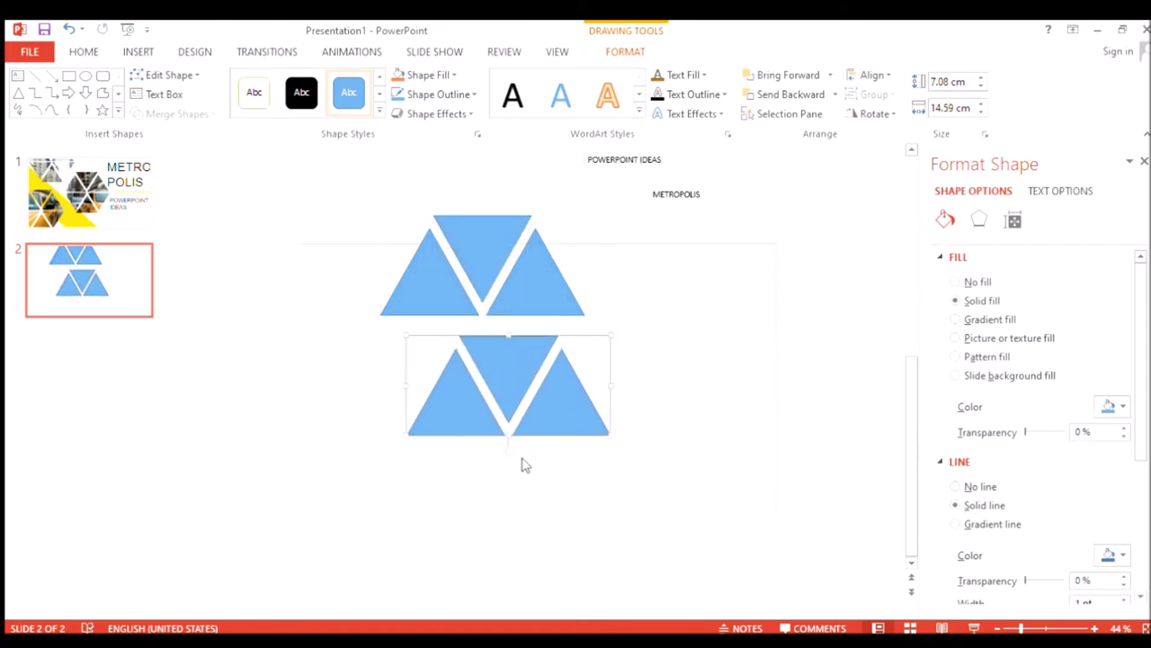
{"action": "mouse_move", "coordinate": [507, 457]}
{"action": "left_mouse_down"}
{"action": "mouse_move", "coordinate": [390, 271]}
{"action": "mouse_move", "coordinate": [514, 298]}
{"action": "left_mouse_up"}
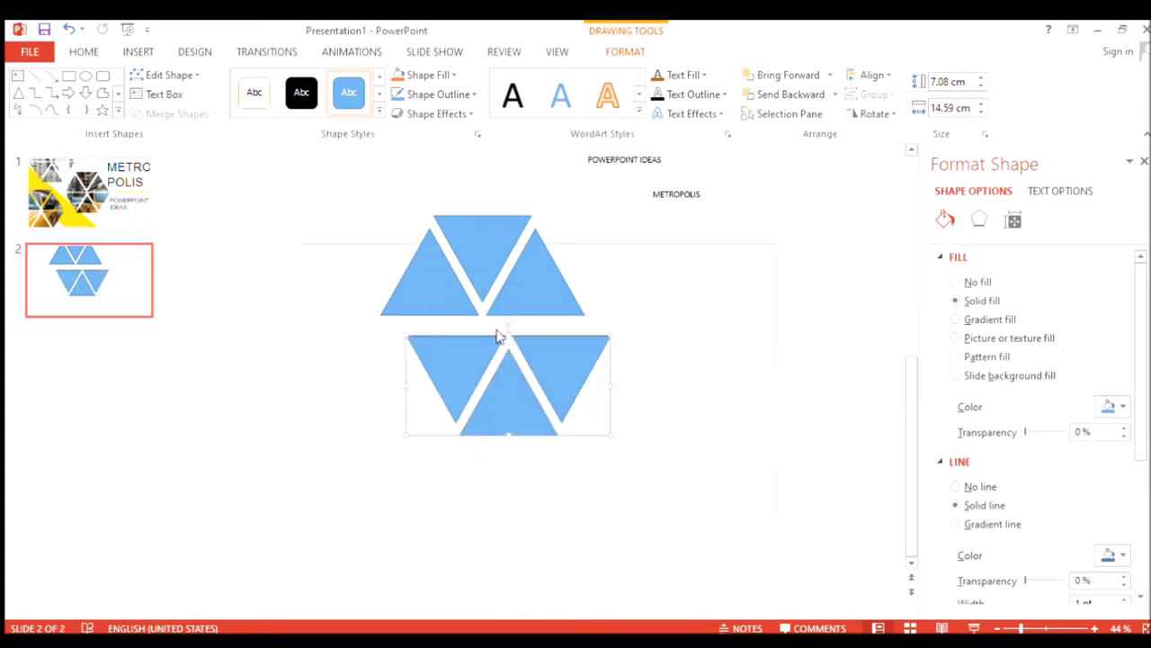
{"action": "left_click_drag", "start_coordinate": [501, 405], "coordinate": [482, 389]}
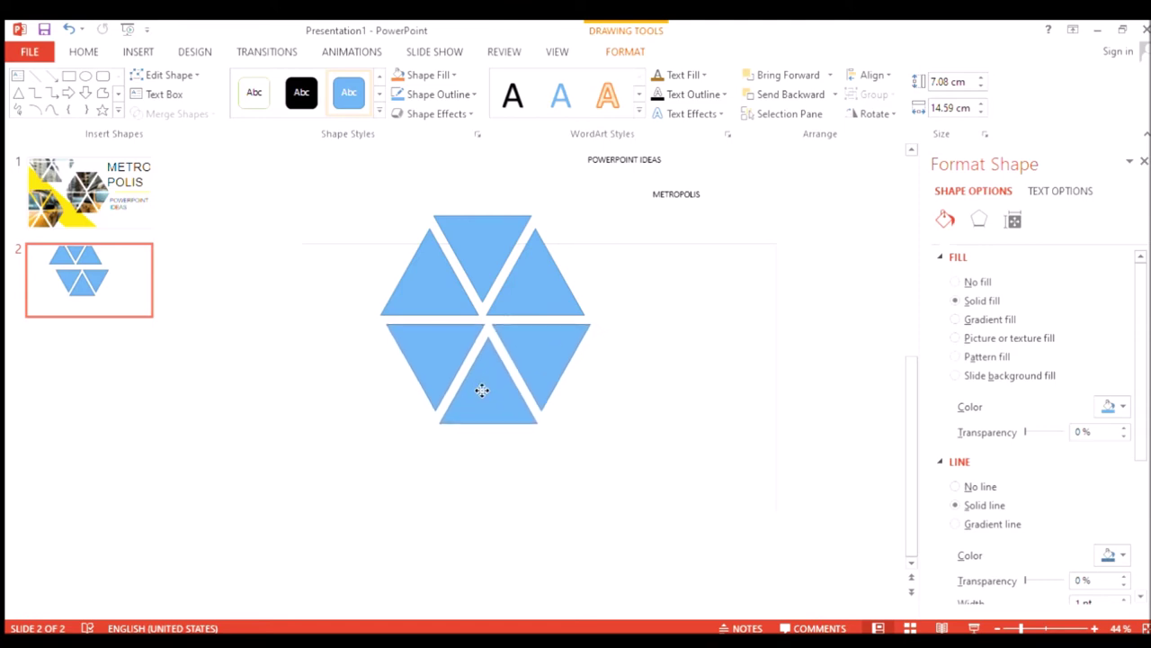
{"action": "left_click_drag", "start_coordinate": [482, 390], "coordinate": [481, 388]}
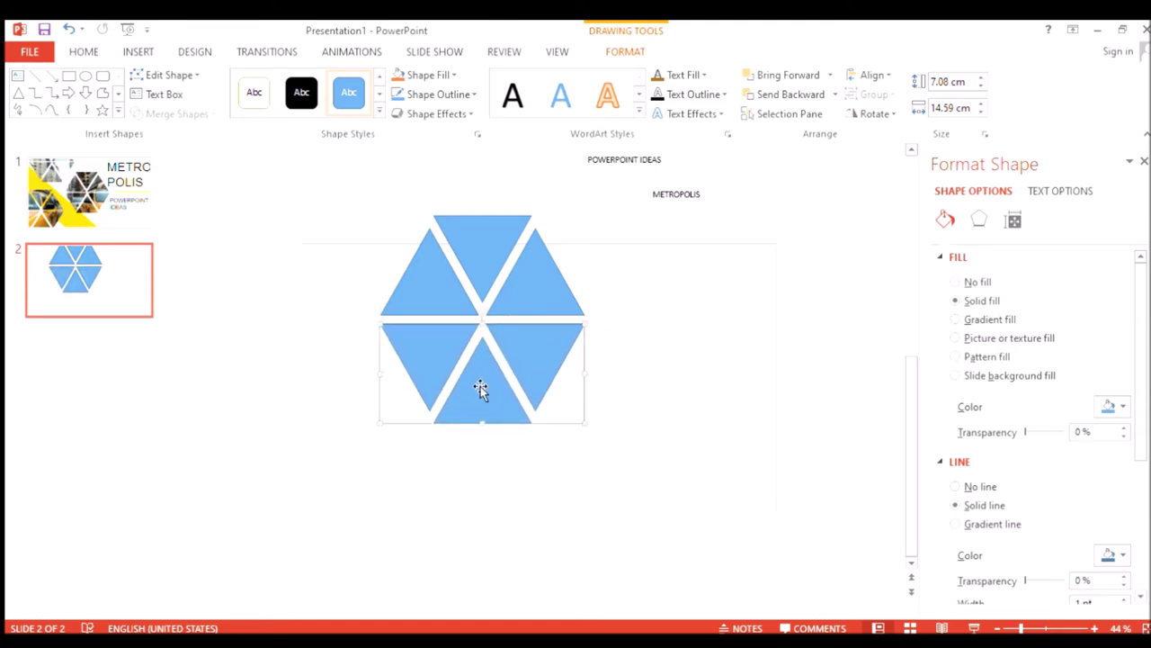
Step: Select all six triangles and bring up the Merge Shapes options
{"action": "left_click", "coordinate": [329, 171]}
{"action": "mouse_move", "coordinate": [333, 167]}
{"action": "left_mouse_down"}
{"action": "mouse_move", "coordinate": [634, 342]}
{"action": "mouse_move", "coordinate": [609, 440]}
{"action": "left_mouse_up"}
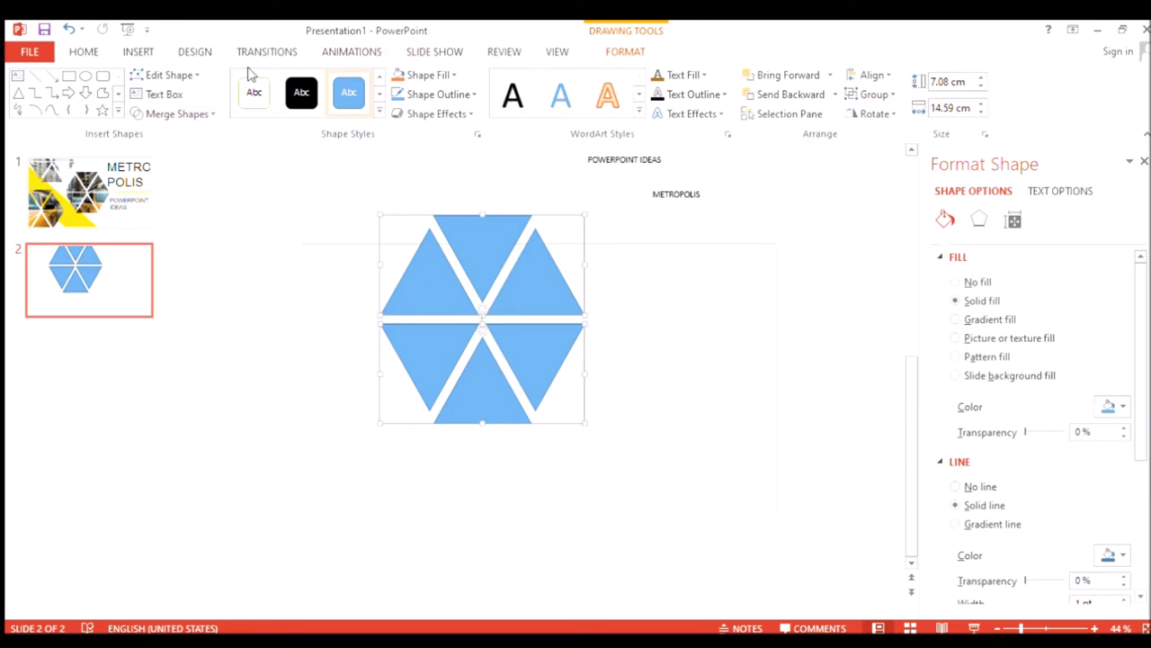
{"action": "left_click", "coordinate": [168, 120]}
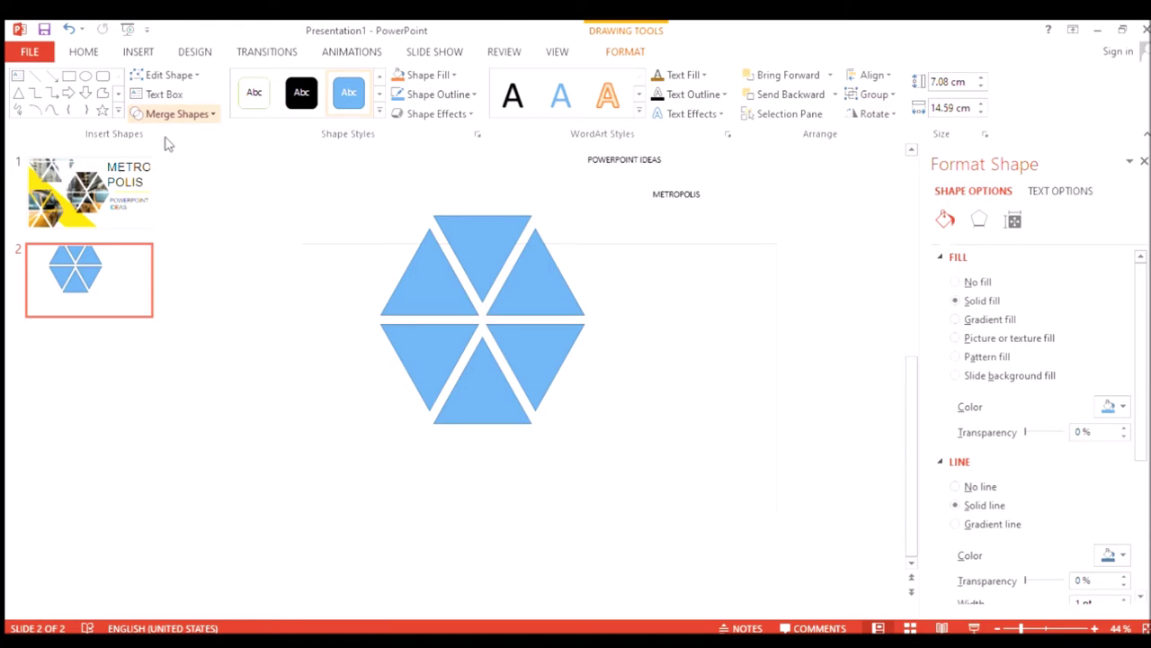
Step: Union the six triangles into one hexagon and move it to the slide's top-left
{"action": "left_click", "coordinate": [168, 144]}
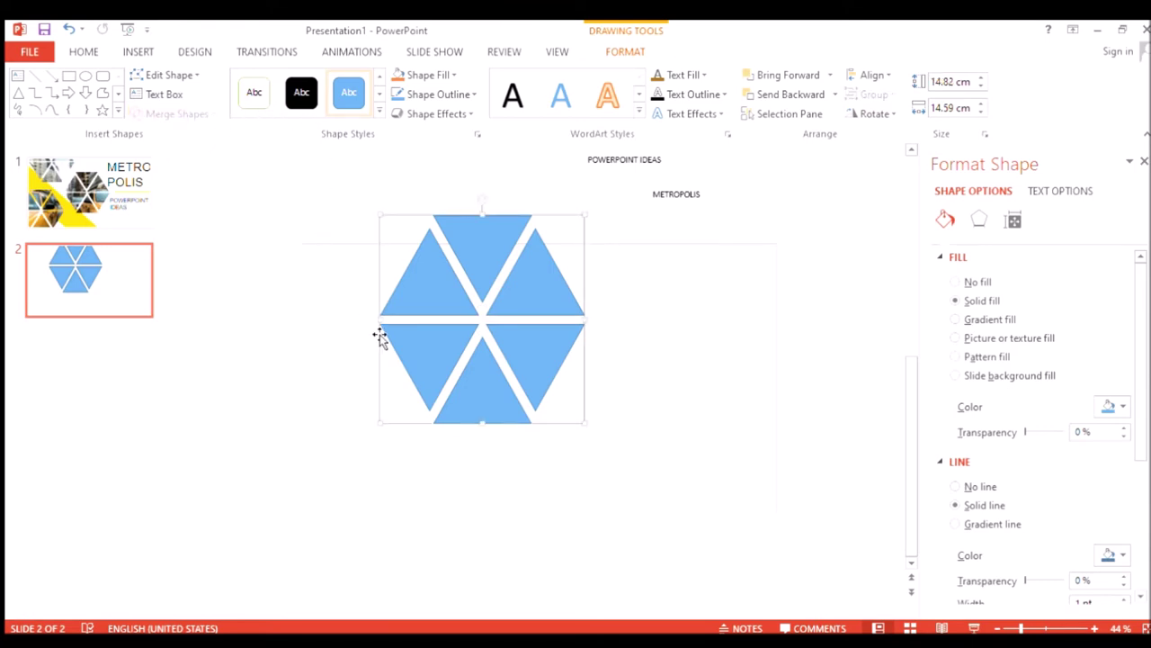
{"action": "left_click_drag", "start_coordinate": [387, 326], "coordinate": [354, 315]}
{"action": "left_click_drag", "start_coordinate": [403, 348], "coordinate": [356, 337]}
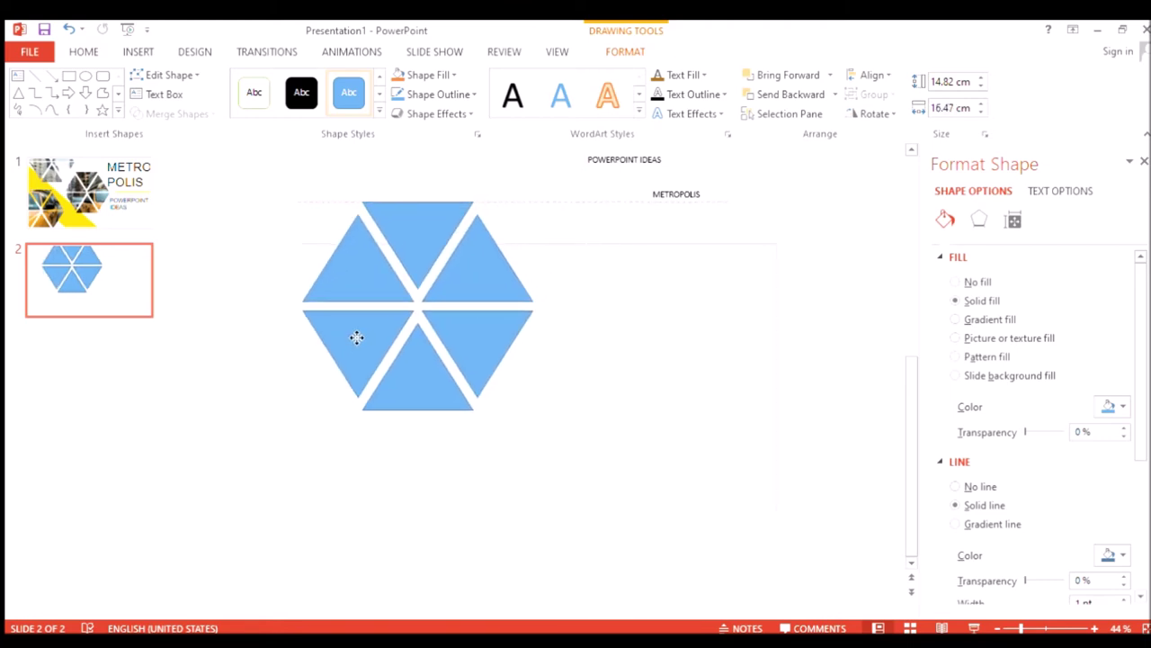
{"action": "left_click_drag", "start_coordinate": [356, 337], "coordinate": [369, 310]}
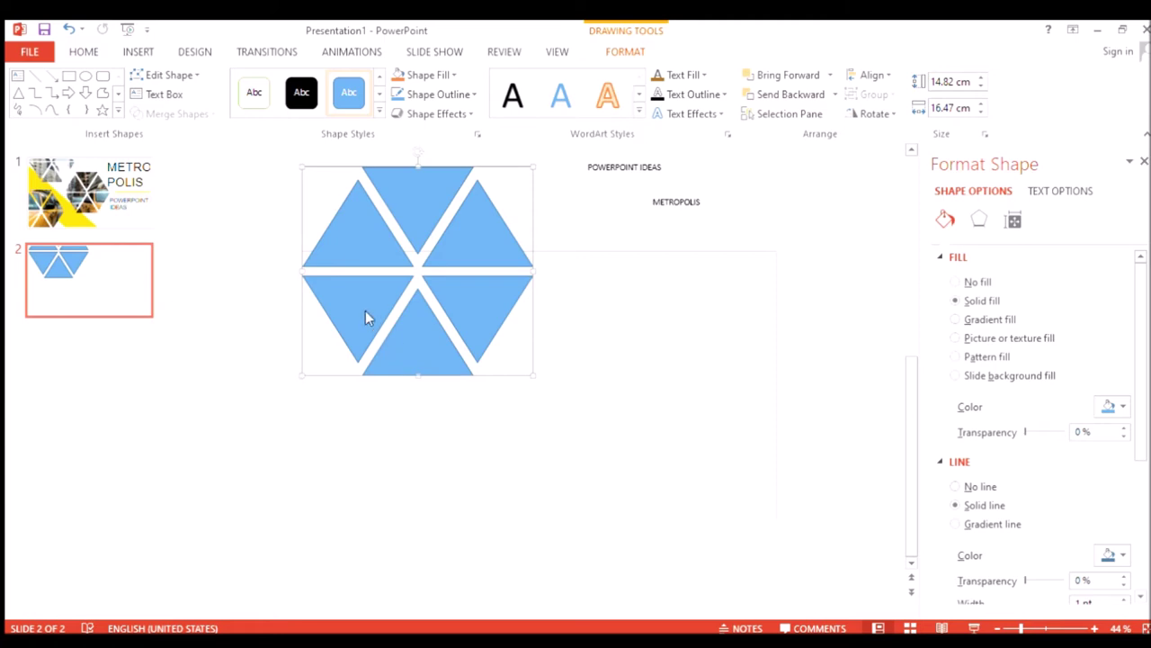
{"action": "left_click_drag", "start_coordinate": [390, 296], "coordinate": [288, 314]}
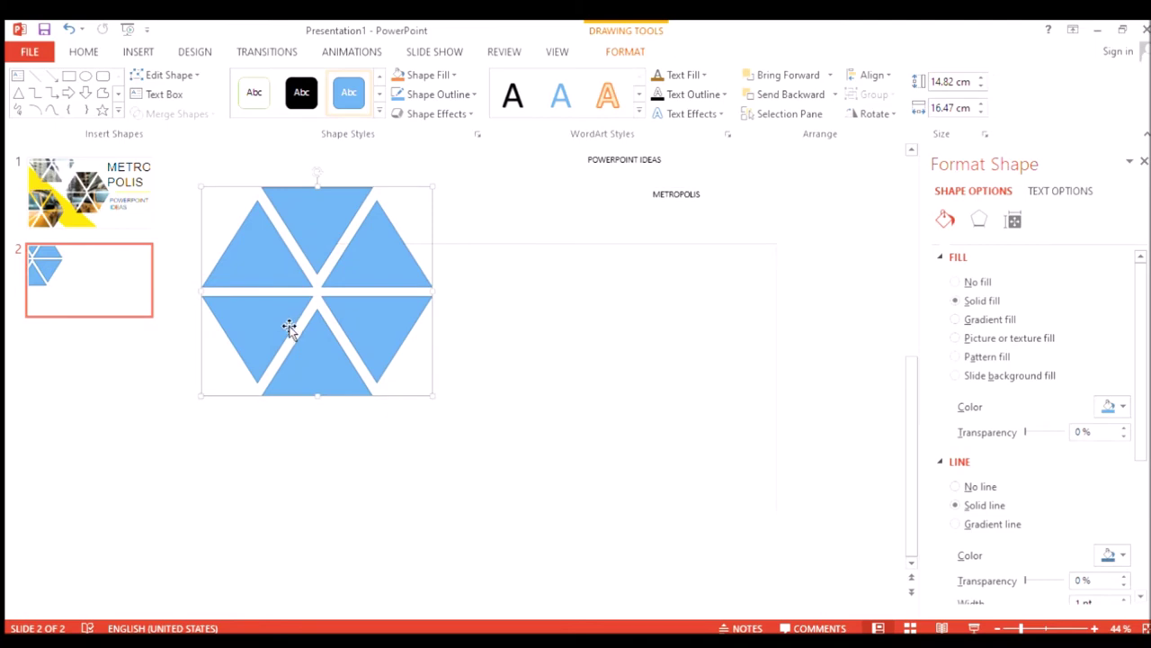
Step: Add two hexagon copies, one below-right and one at the lower left, forming a staggered cluster
{"action": "mouse_move", "coordinate": [327, 359]}
{"action": "left_mouse_down", "text": "ctrl"}
{"action": "mouse_move", "coordinate": [464, 533]}
{"action": "mouse_move", "coordinate": [490, 507]}
{"action": "mouse_move", "coordinate": [514, 517]}
{"action": "left_mouse_up", "text": "ctrl"}
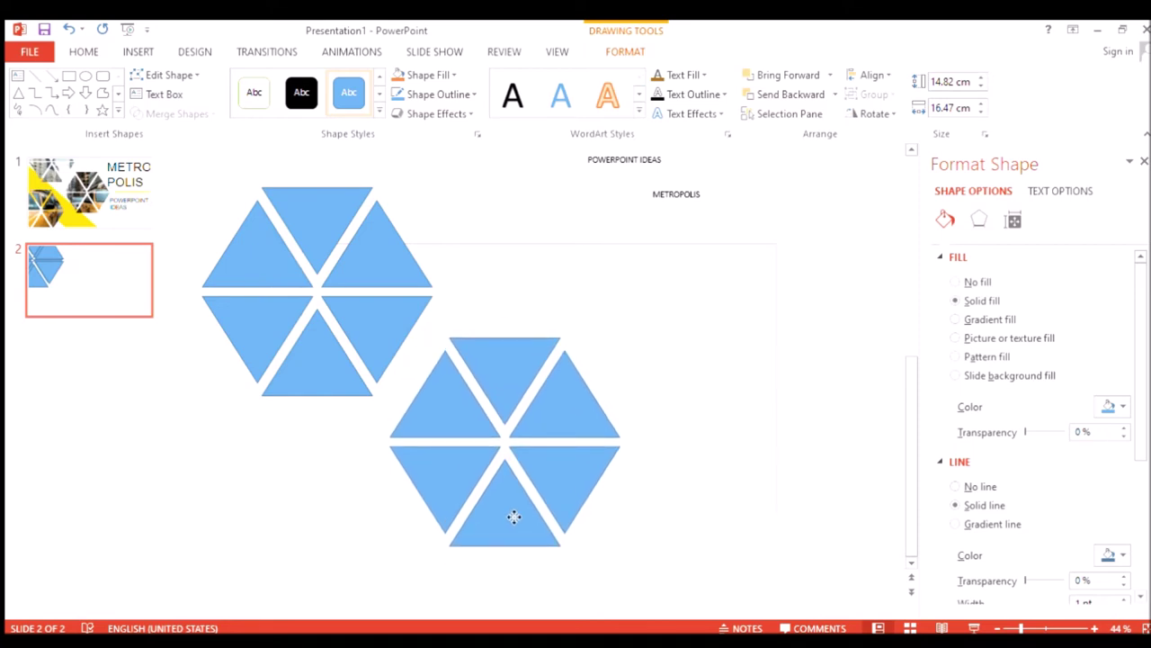
{"action": "left_click_drag", "start_coordinate": [513, 517], "coordinate": [513, 517], "text": "ctrl"}
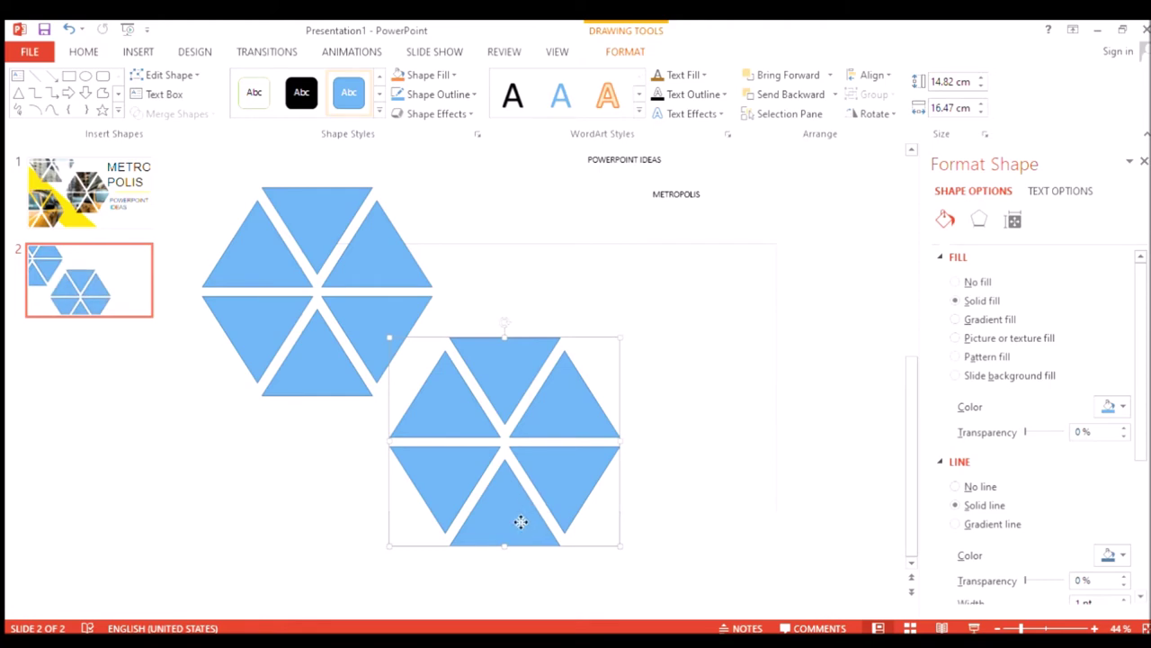
{"action": "key", "text": "ctrl+d"}
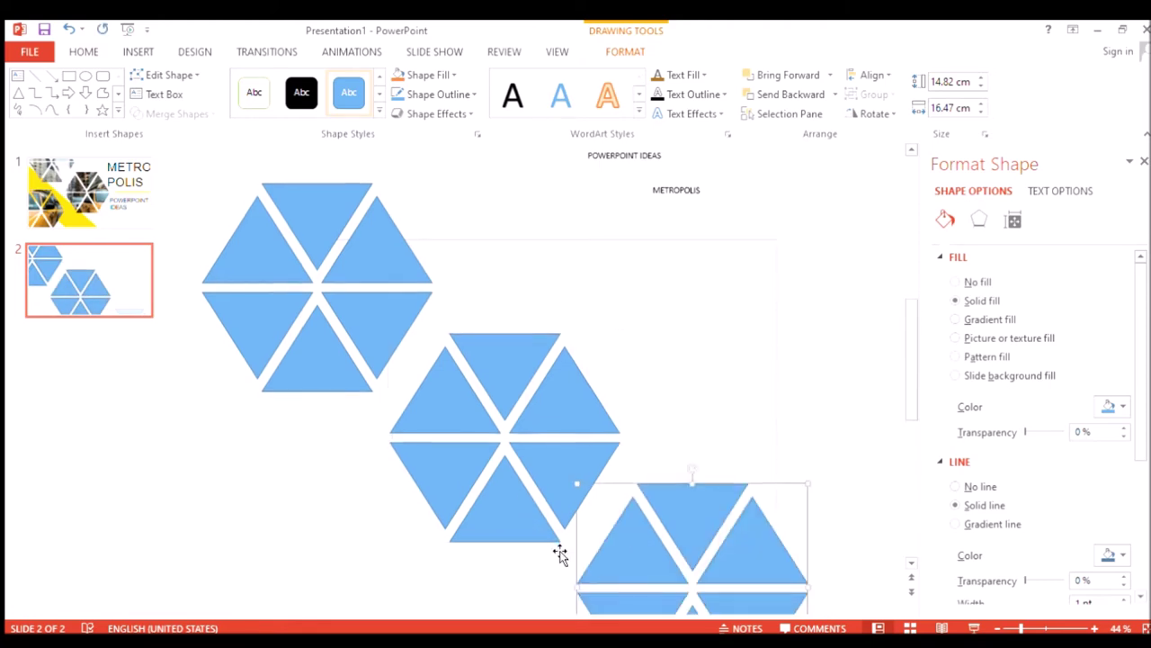
{"action": "left_click_drag", "start_coordinate": [616, 547], "coordinate": [264, 535]}
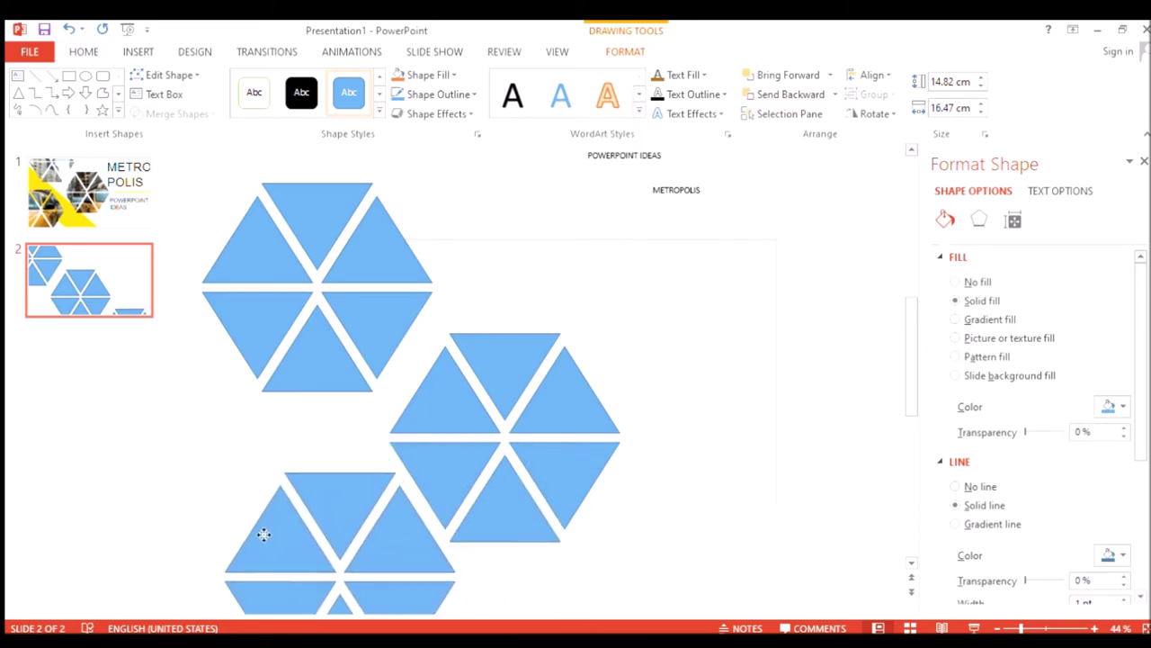
{"action": "mouse_move", "coordinate": [263, 534]}
{"action": "left_mouse_down"}
{"action": "mouse_move", "coordinate": [226, 491]}
{"action": "mouse_move", "coordinate": [187, 486]}
{"action": "left_mouse_up"}
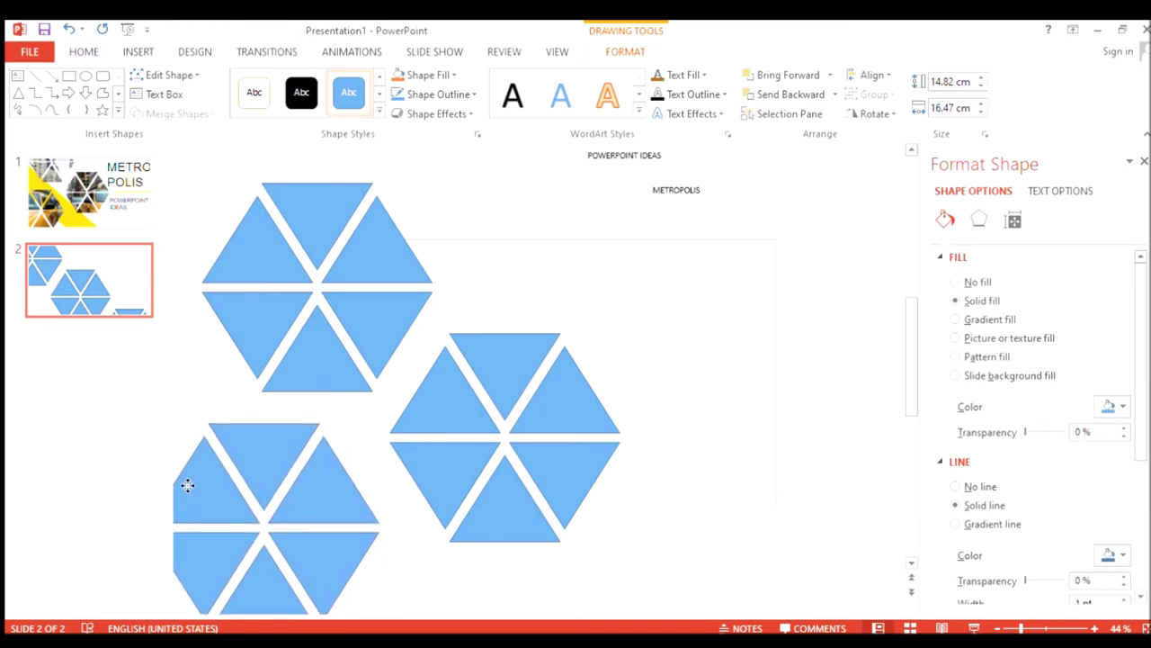
{"action": "left_click_drag", "start_coordinate": [188, 486], "coordinate": [180, 483]}
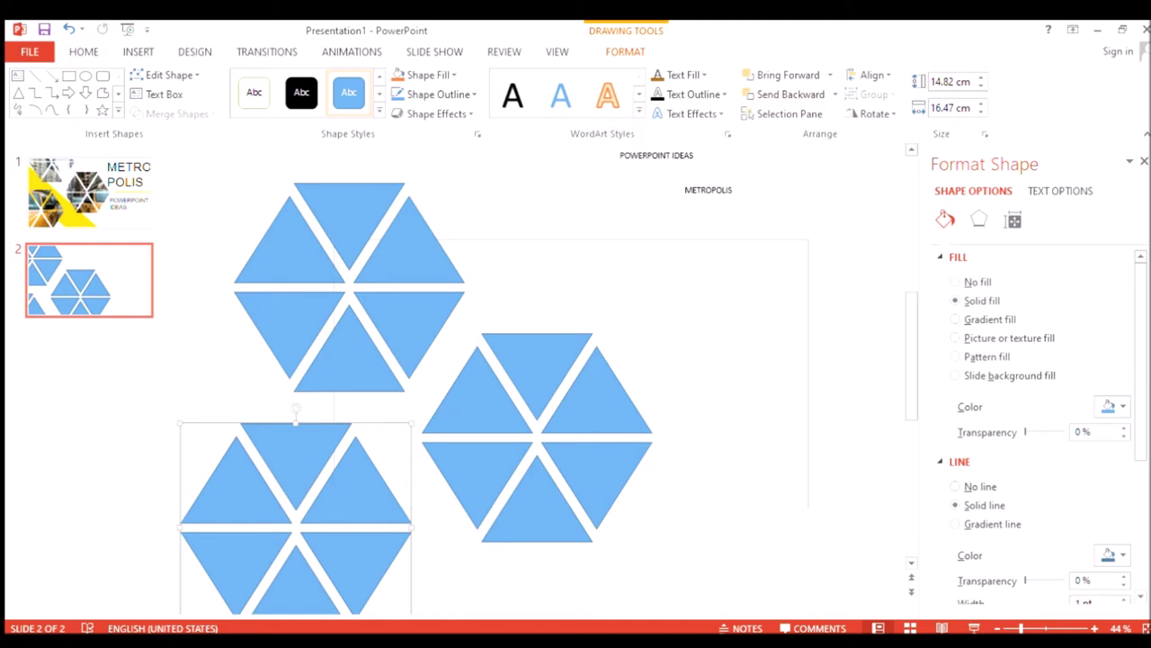
{"action": "left_click", "coordinate": [1008, 628]}
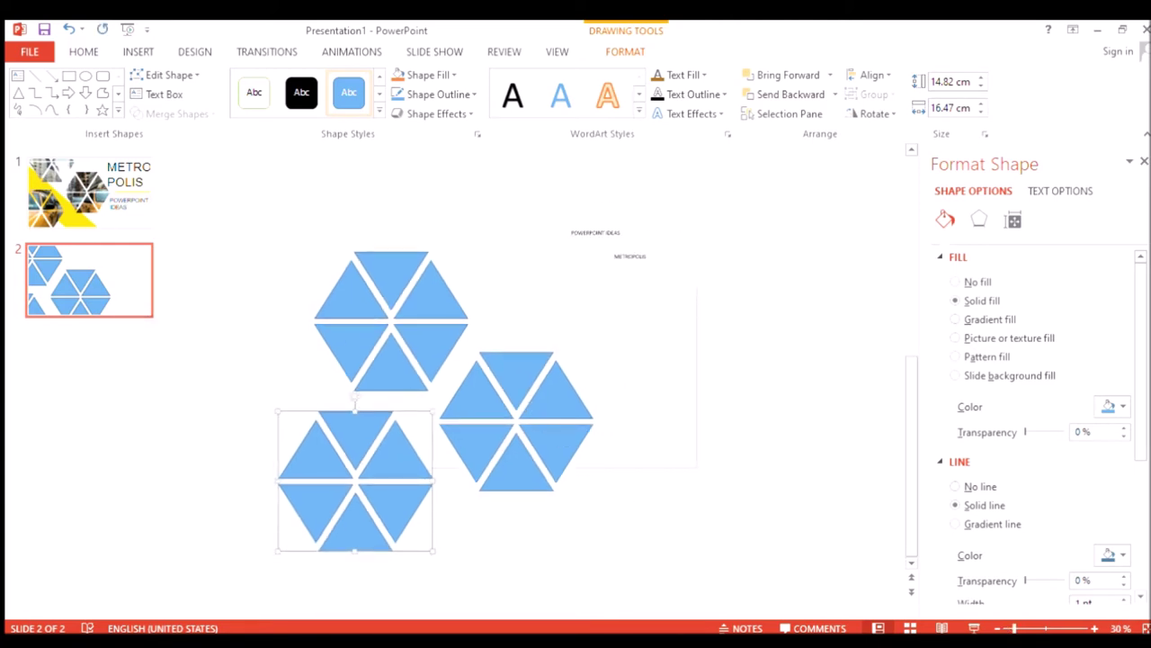
Step: Merge the three hexagons into one shape, then set it to No line and No fill
{"action": "left_click", "coordinate": [244, 569]}
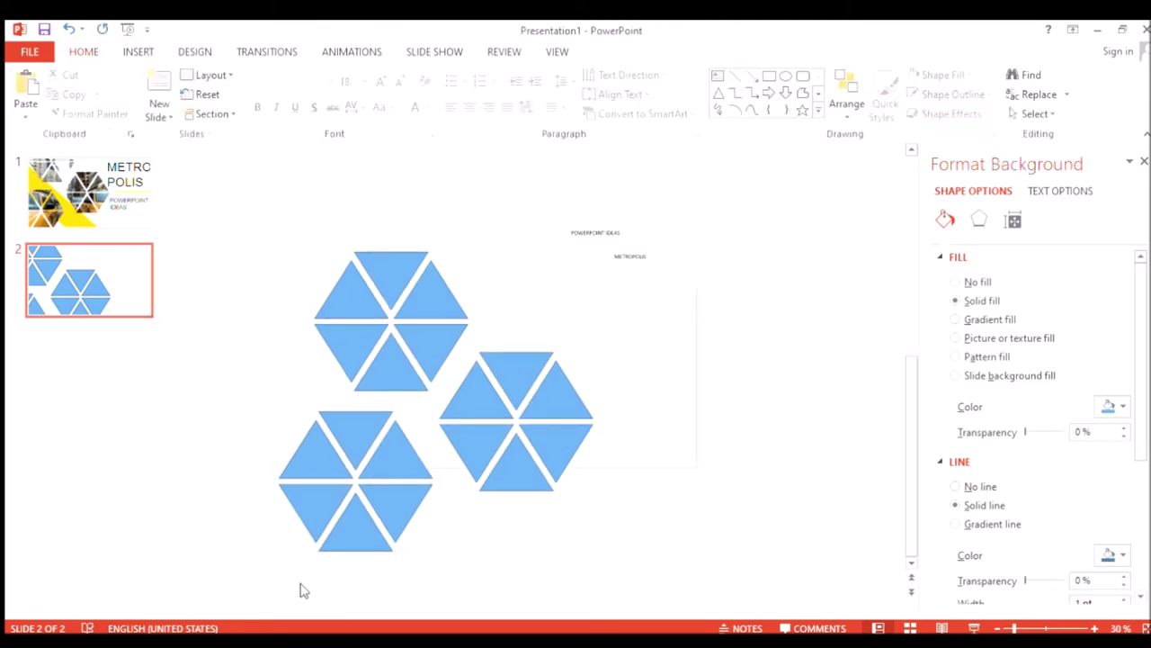
{"action": "mouse_move", "coordinate": [250, 565]}
{"action": "left_mouse_down"}
{"action": "mouse_move", "coordinate": [615, 467]}
{"action": "mouse_move", "coordinate": [653, 145]}
{"action": "mouse_move", "coordinate": [617, 160]}
{"action": "left_mouse_up"}
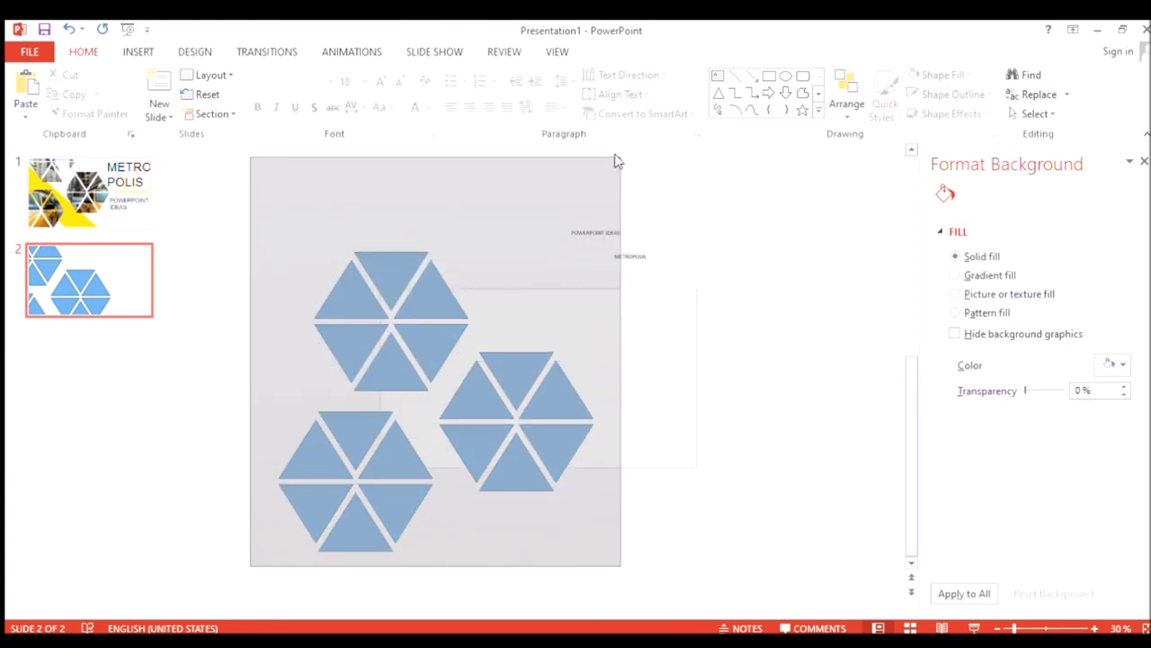
{"action": "left_click_drag", "start_coordinate": [617, 160], "coordinate": [617, 160]}
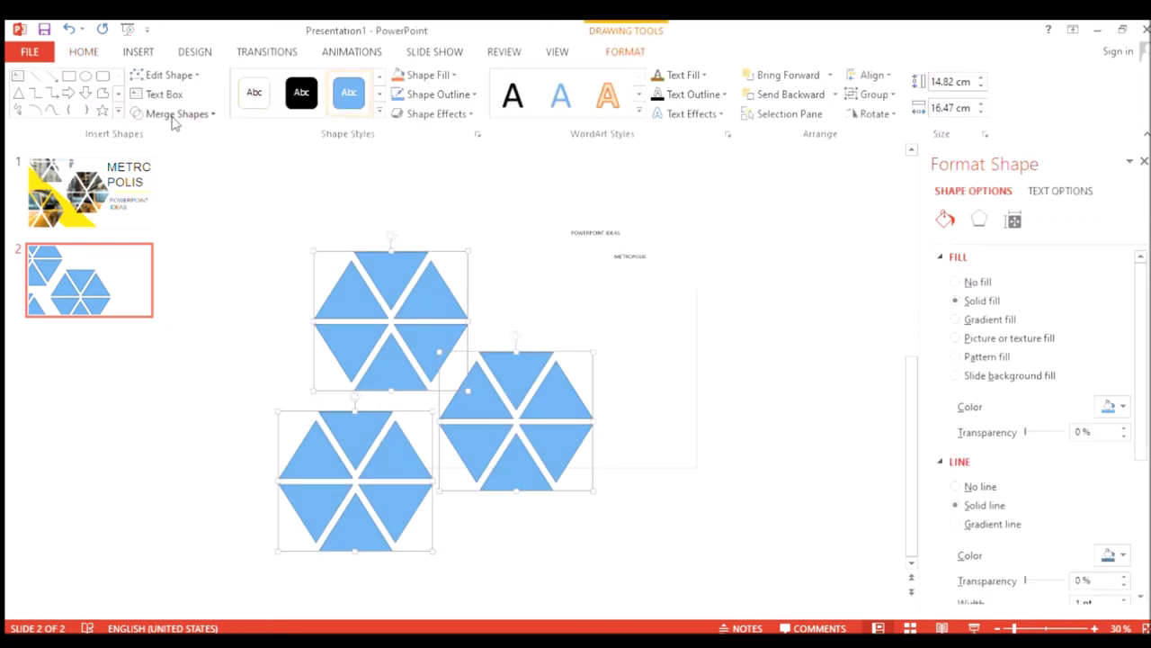
{"action": "left_click", "coordinate": [173, 113]}
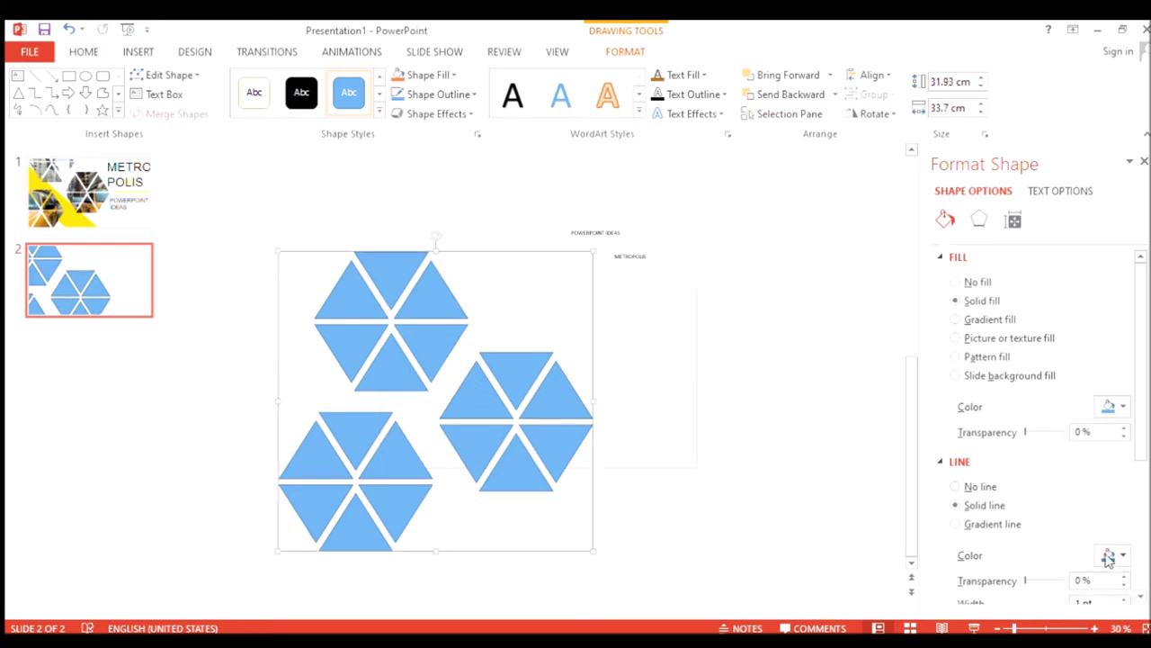
{"action": "left_click", "coordinate": [971, 488]}
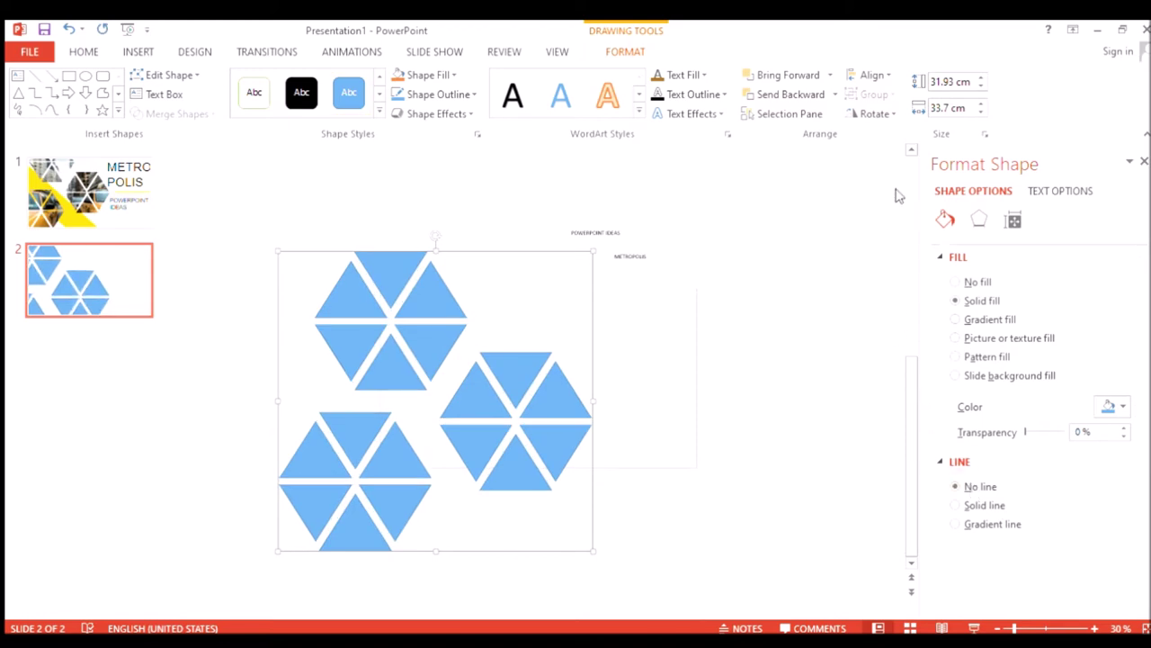
{"action": "left_click", "coordinate": [970, 284]}
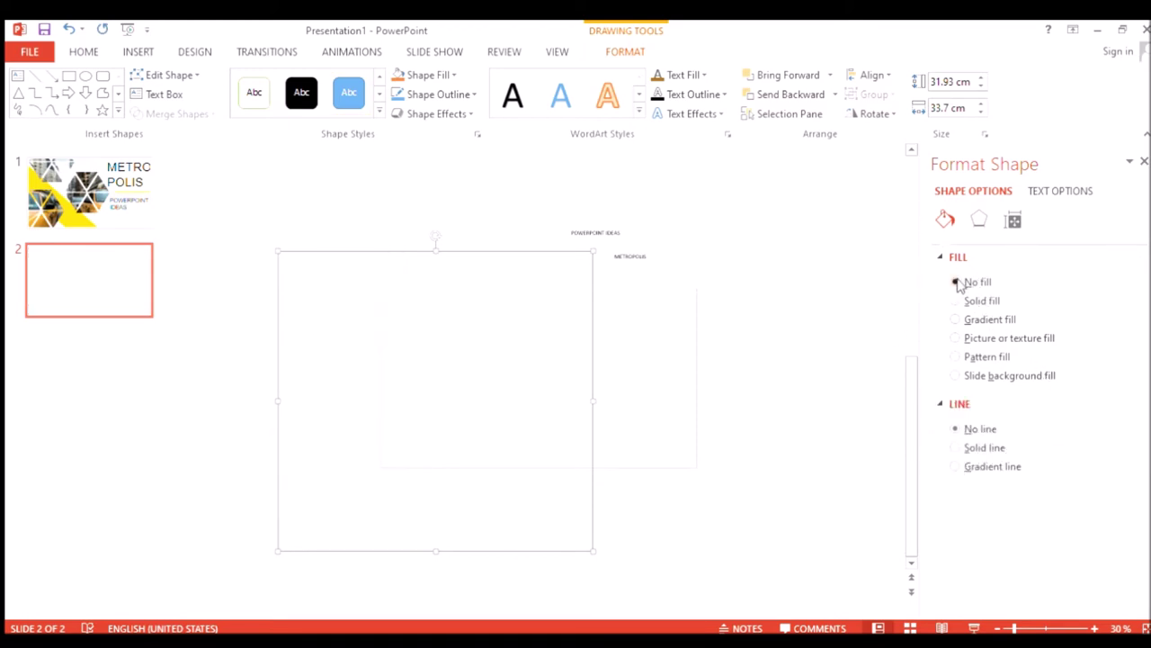
Step: Fill the merged hexagons with the yellow-taxi street photo and crop it to reposition the image
{"action": "left_click", "coordinate": [984, 303]}
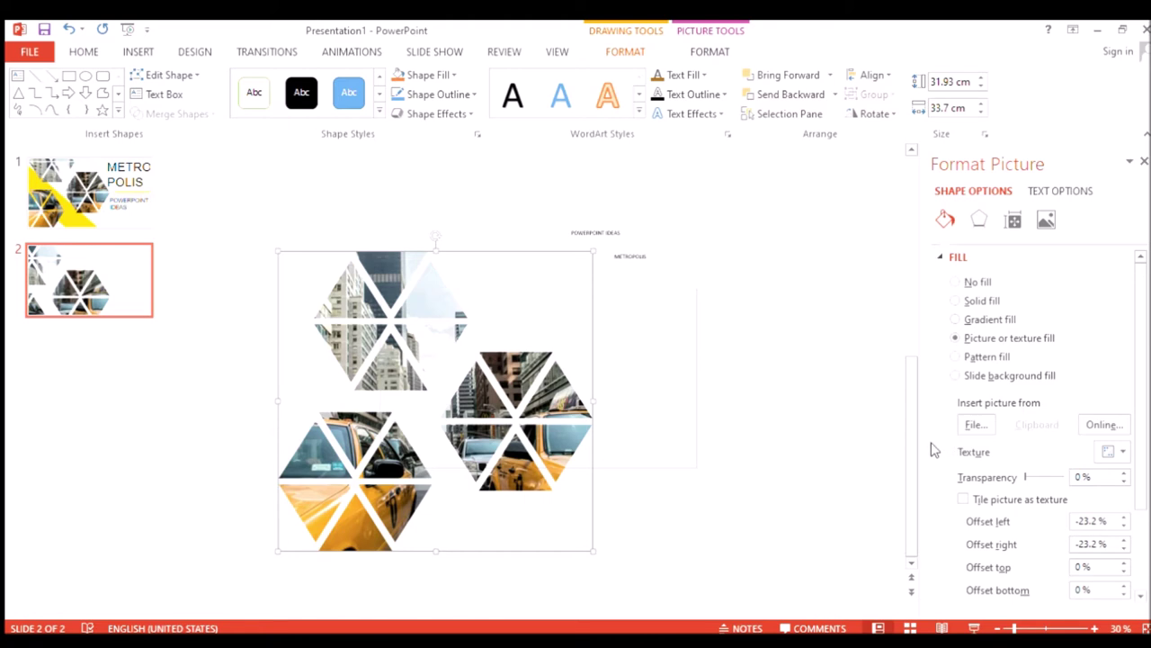
{"action": "scroll", "coordinate": [1001, 526], "scroll_direction": "down", "scroll_amount": 3}
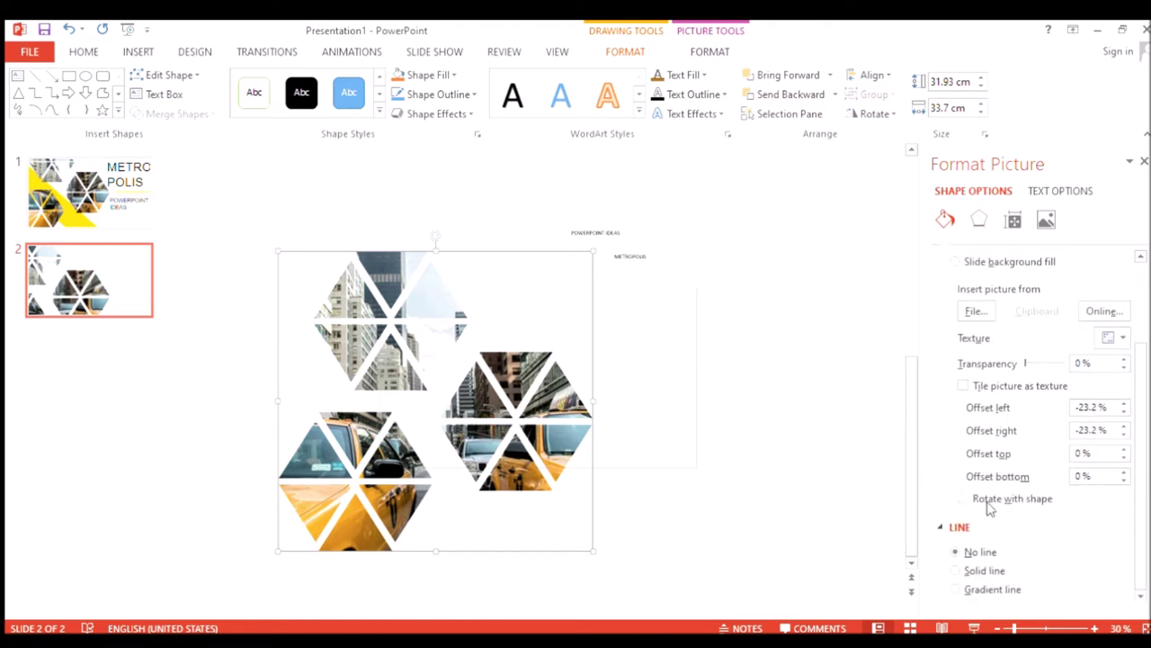
{"action": "left_click", "coordinate": [709, 52]}
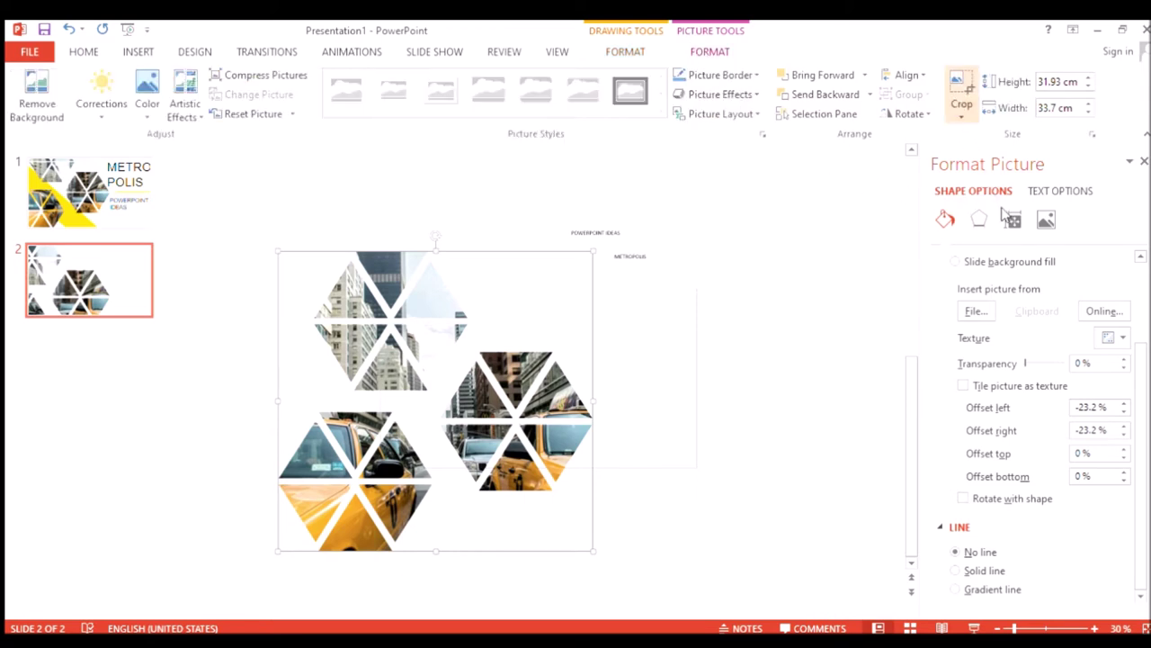
{"action": "left_click", "coordinate": [962, 90]}
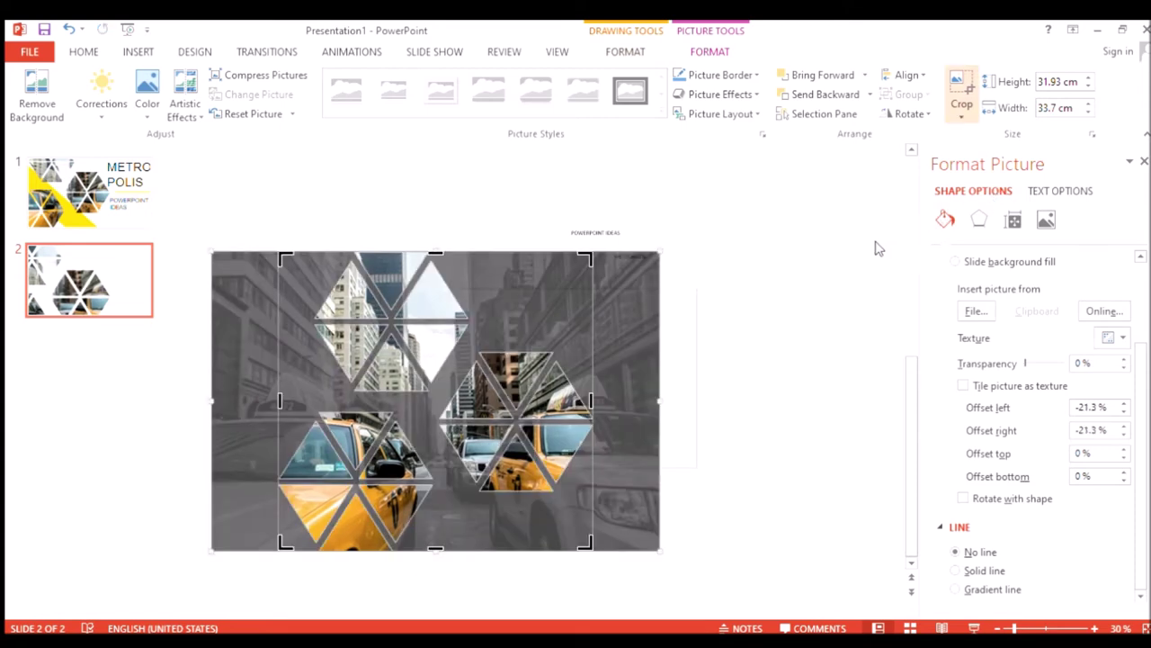
{"action": "left_click", "coordinate": [707, 343]}
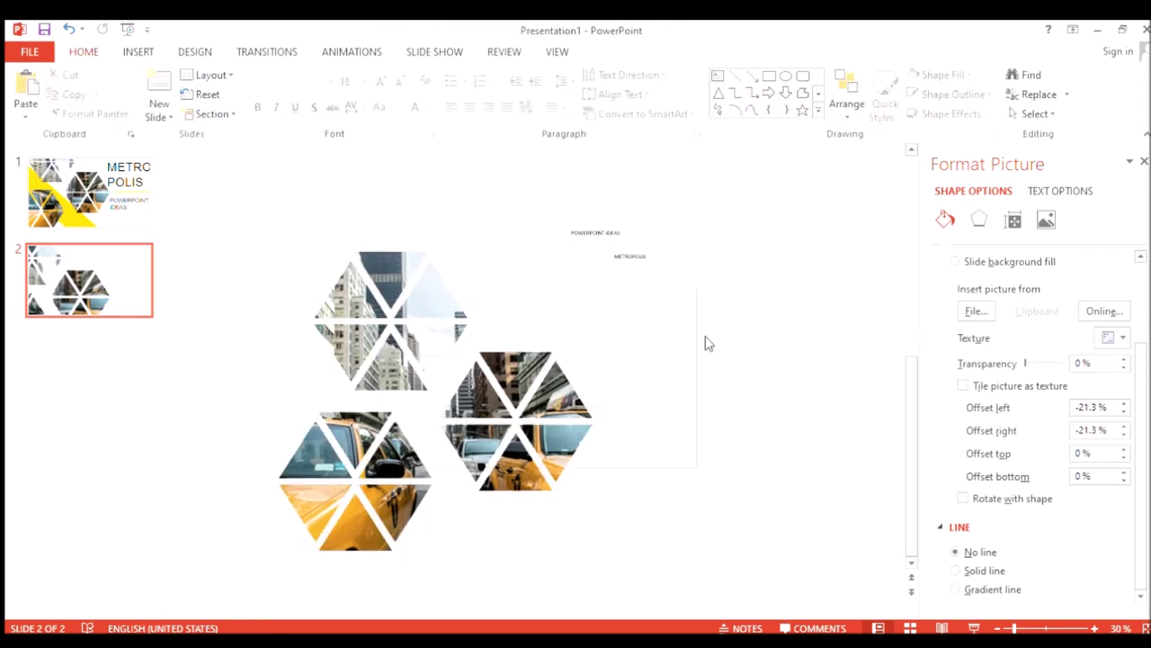
Step: Move the photo collage up and right and resize it to 26.22 × 26.9 cm
{"action": "left_click", "coordinate": [407, 274]}
{"action": "mouse_move", "coordinate": [408, 275]}
{"action": "left_mouse_down"}
{"action": "mouse_move", "coordinate": [437, 245]}
{"action": "mouse_move", "coordinate": [478, 238]}
{"action": "left_mouse_up"}
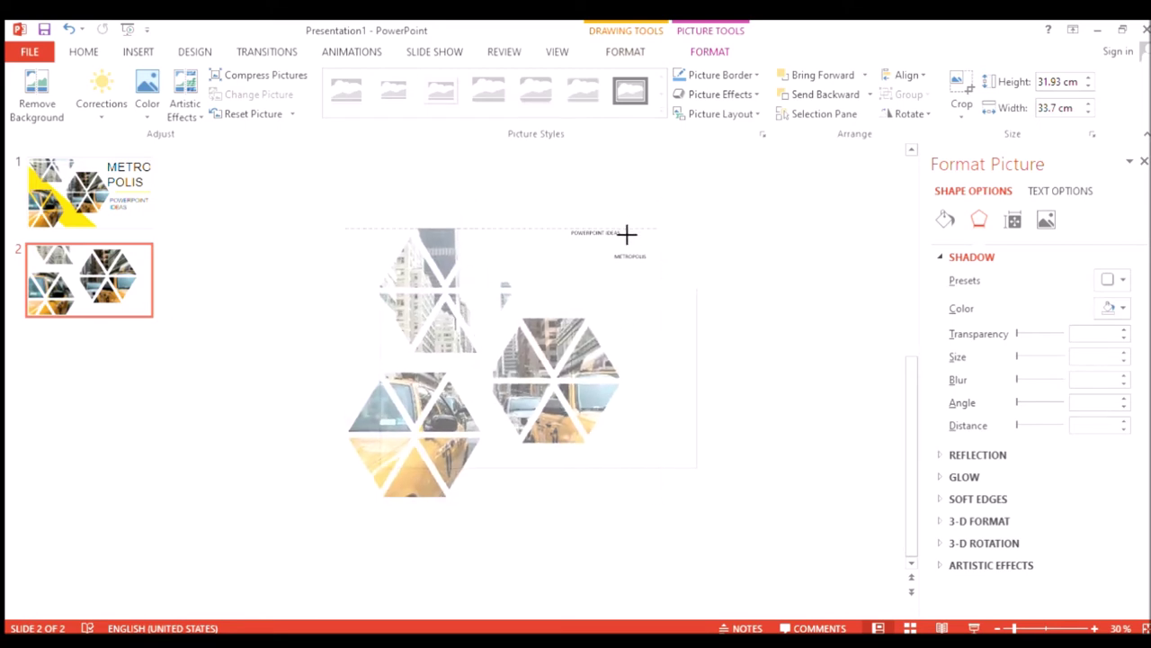
{"action": "left_click_drag", "start_coordinate": [627, 234], "coordinate": [619, 231]}
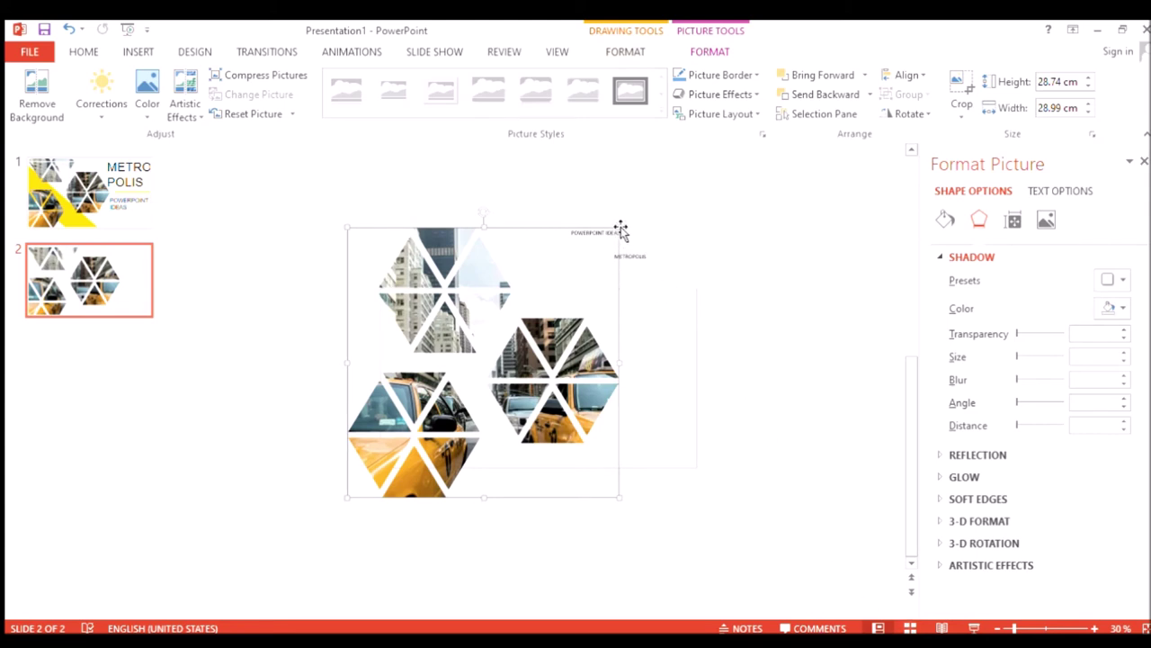
{"action": "left_click_drag", "start_coordinate": [621, 230], "coordinate": [613, 259]}
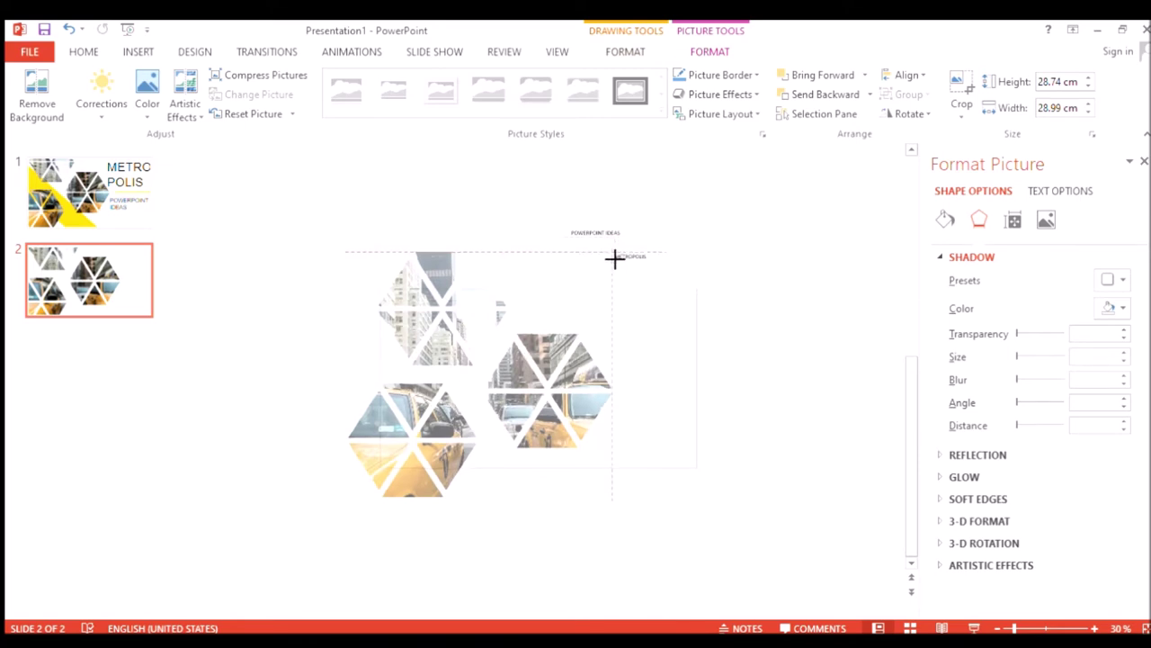
{"action": "left_click_drag", "start_coordinate": [614, 259], "coordinate": [599, 253]}
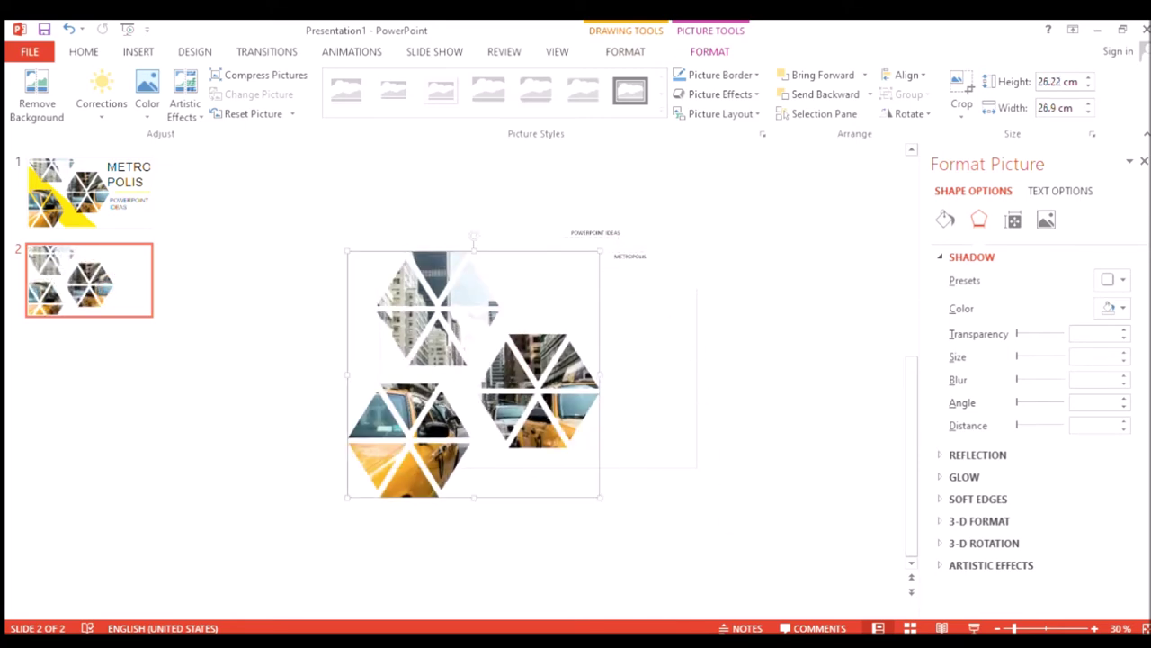
{"action": "left_click_drag", "start_coordinate": [1014, 628], "coordinate": [1023, 628]}
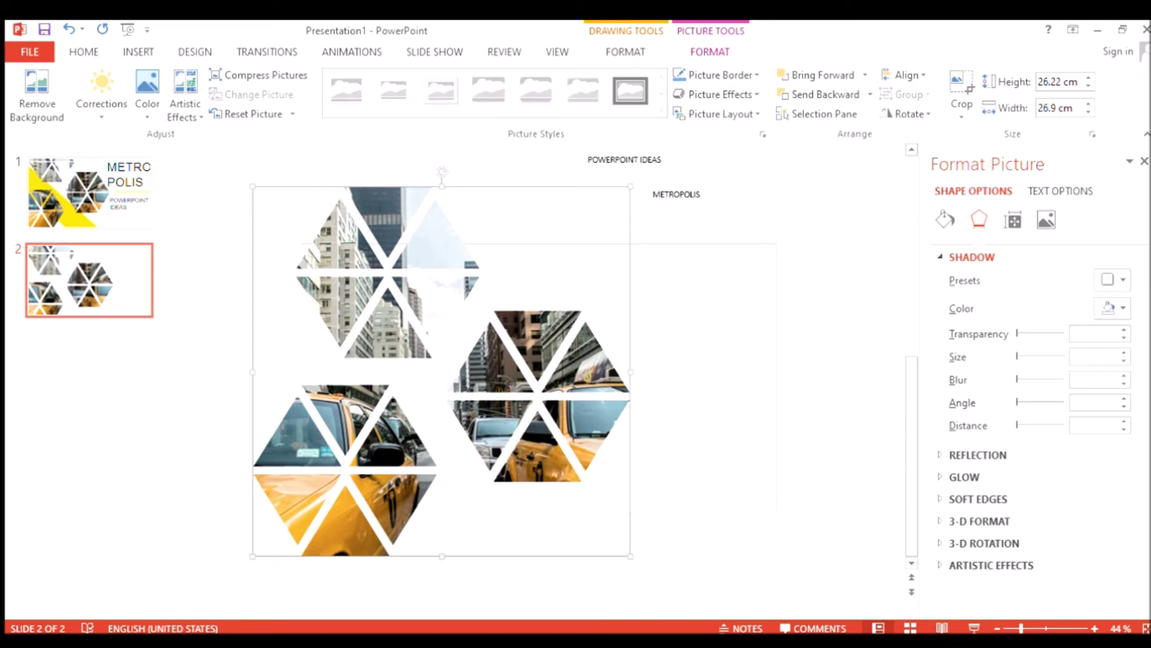
{"action": "left_click_drag", "start_coordinate": [1020, 628], "coordinate": [1026, 627]}
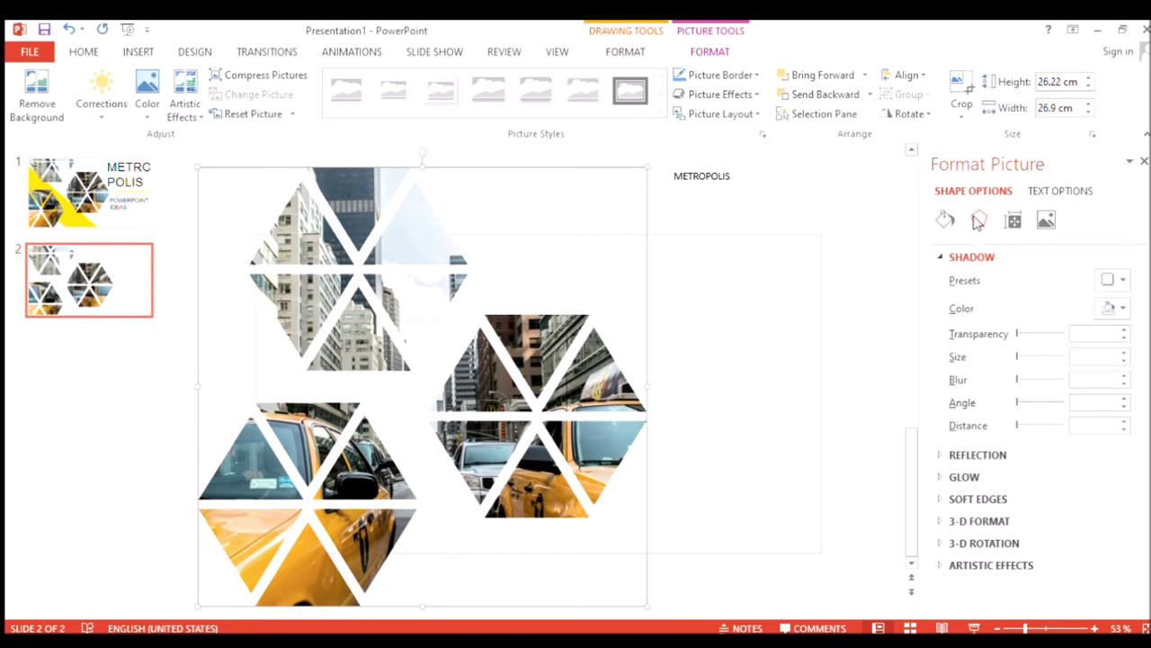
Step: Add a shadow to the collage: 60% transparency, 102% size, 8 pt blur, 3 pt distance
{"action": "left_click", "coordinate": [979, 223]}
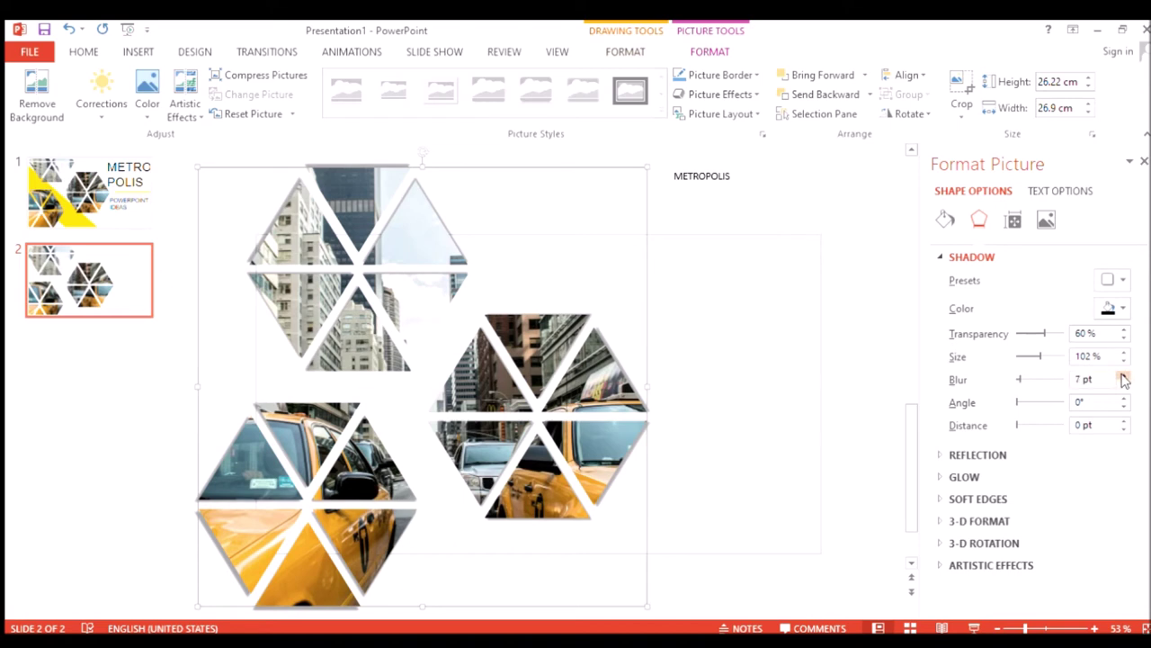
{"action": "left_click", "coordinate": [1122, 421]}
{"action": "left_click", "coordinate": [1123, 421]}
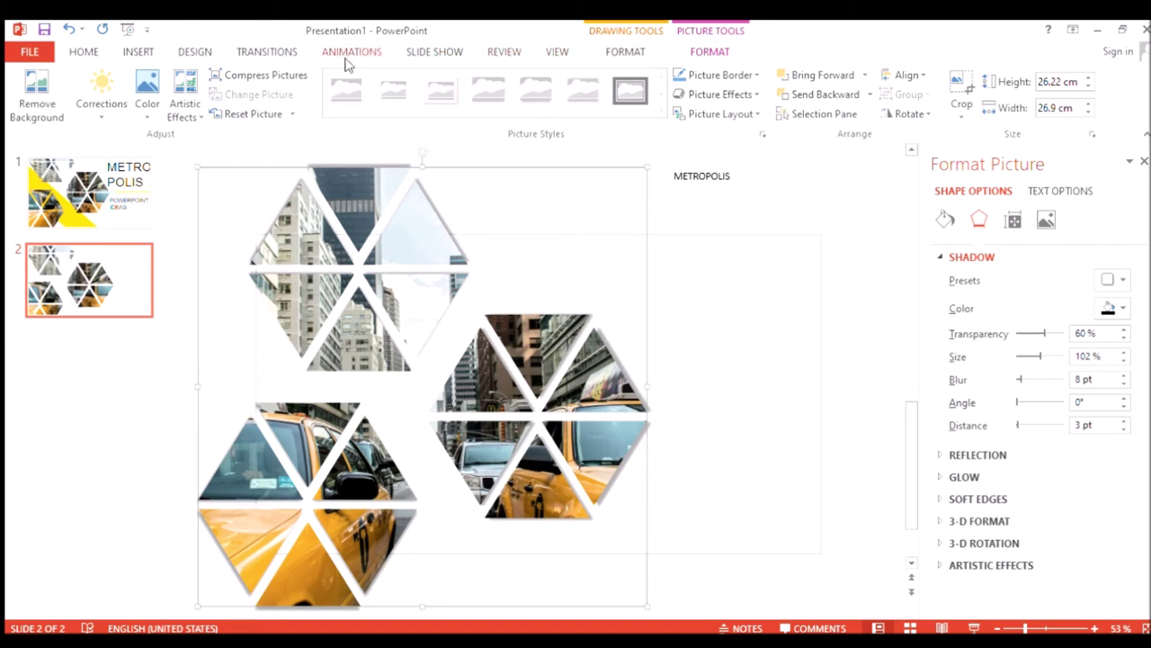
{"action": "left_click", "coordinate": [81, 52]}
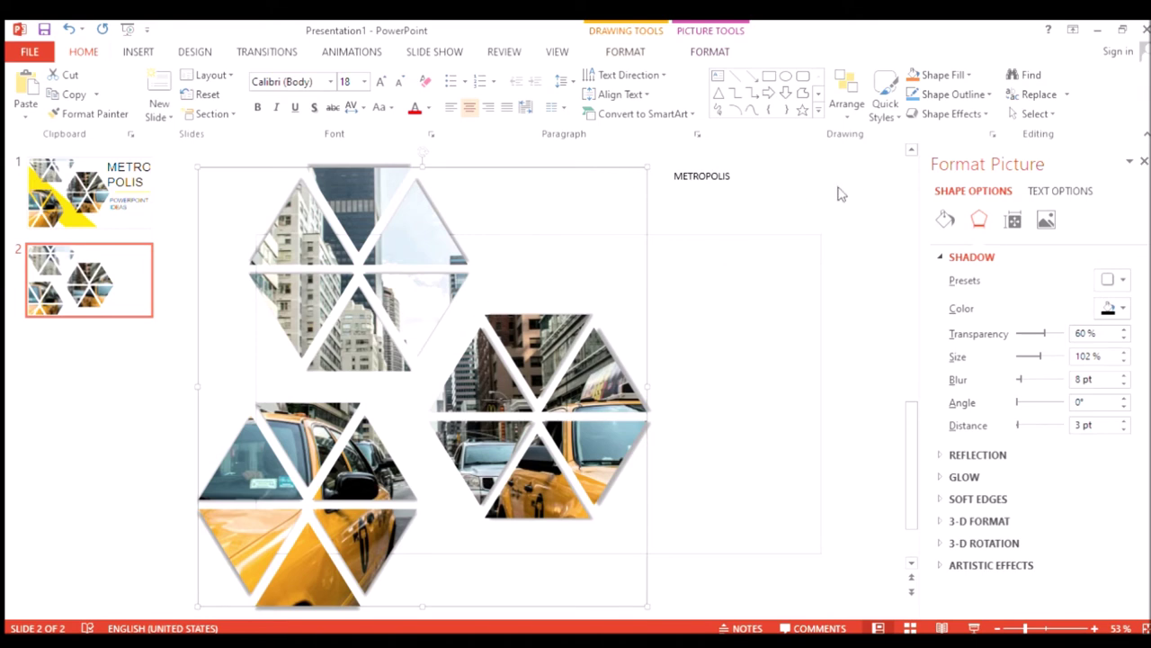
Step: Draw a wide yellow rectangle across the top with no outline and a 60%, 102%, 4 pt blur shadow
{"action": "left_click", "coordinate": [769, 78]}
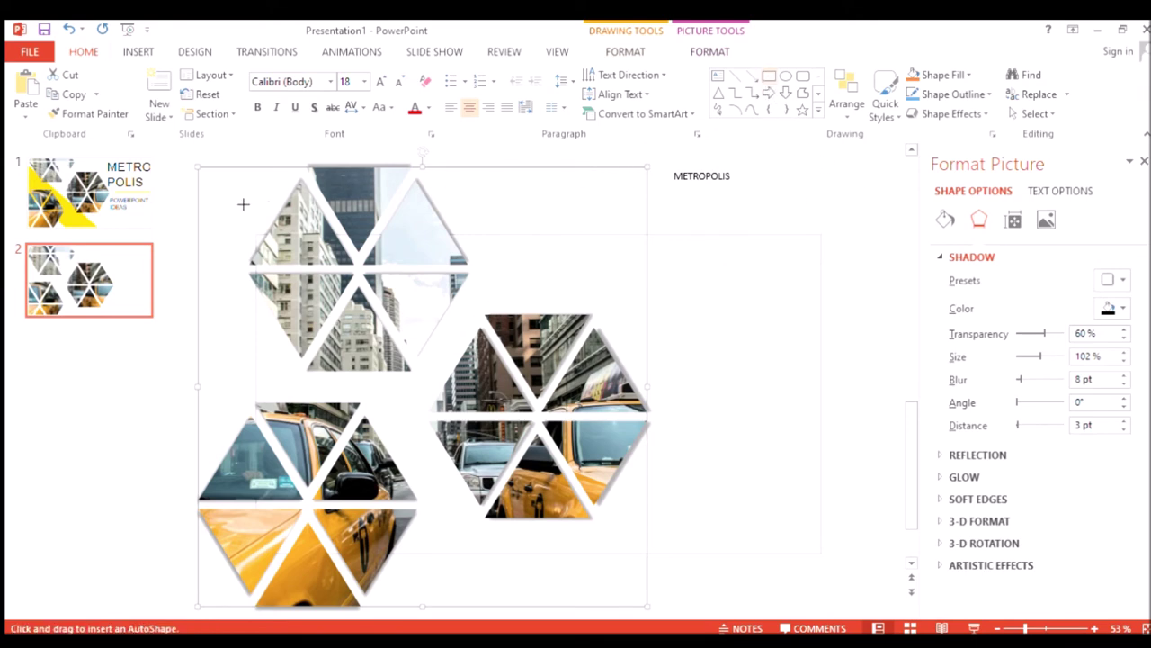
{"action": "mouse_move", "coordinate": [214, 198]}
{"action": "left_mouse_down"}
{"action": "mouse_move", "coordinate": [599, 321]}
{"action": "mouse_move", "coordinate": [857, 331]}
{"action": "mouse_move", "coordinate": [866, 320]}
{"action": "left_mouse_up"}
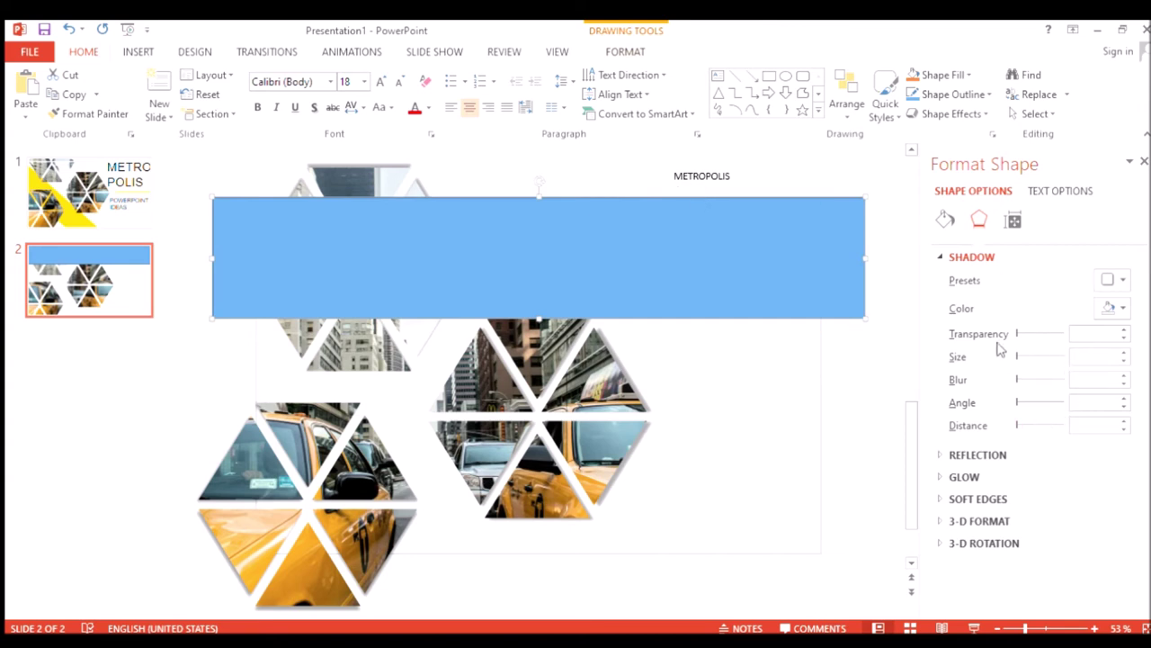
{"action": "left_click", "coordinate": [945, 222]}
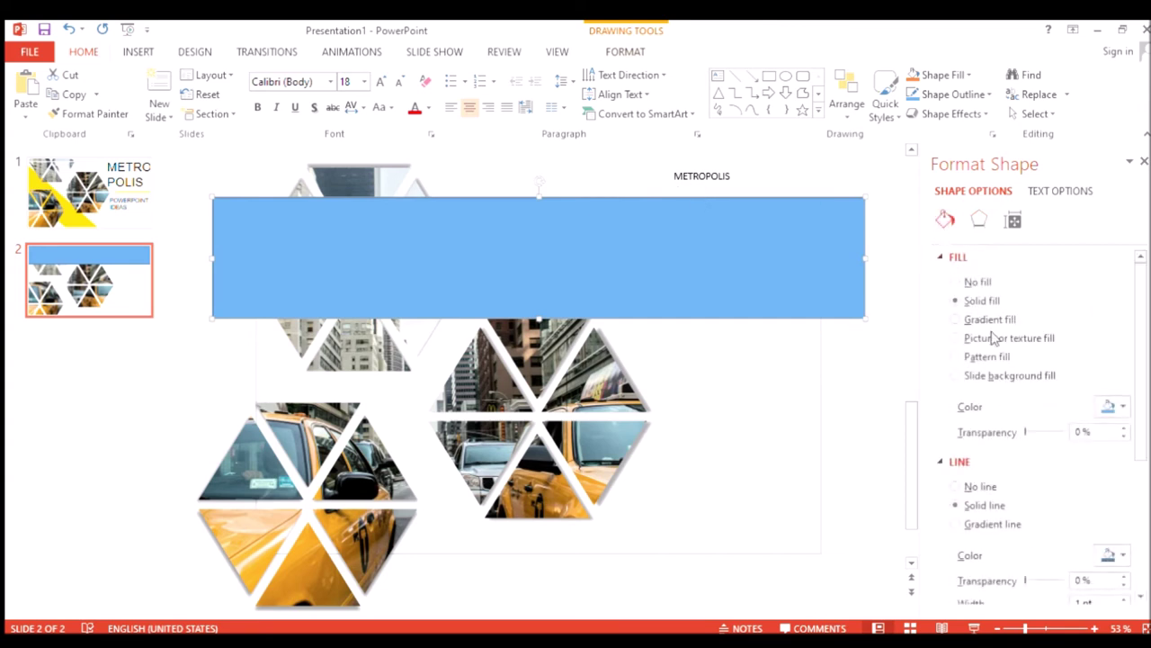
{"action": "left_click", "coordinate": [979, 487]}
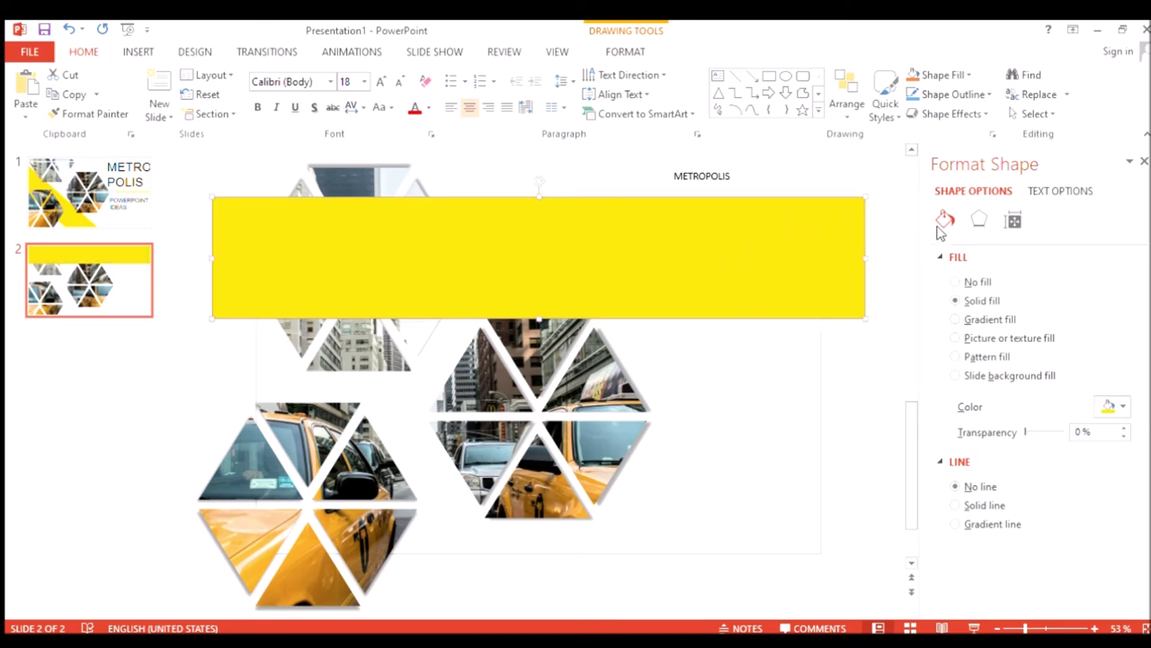
{"action": "left_click", "coordinate": [976, 221]}
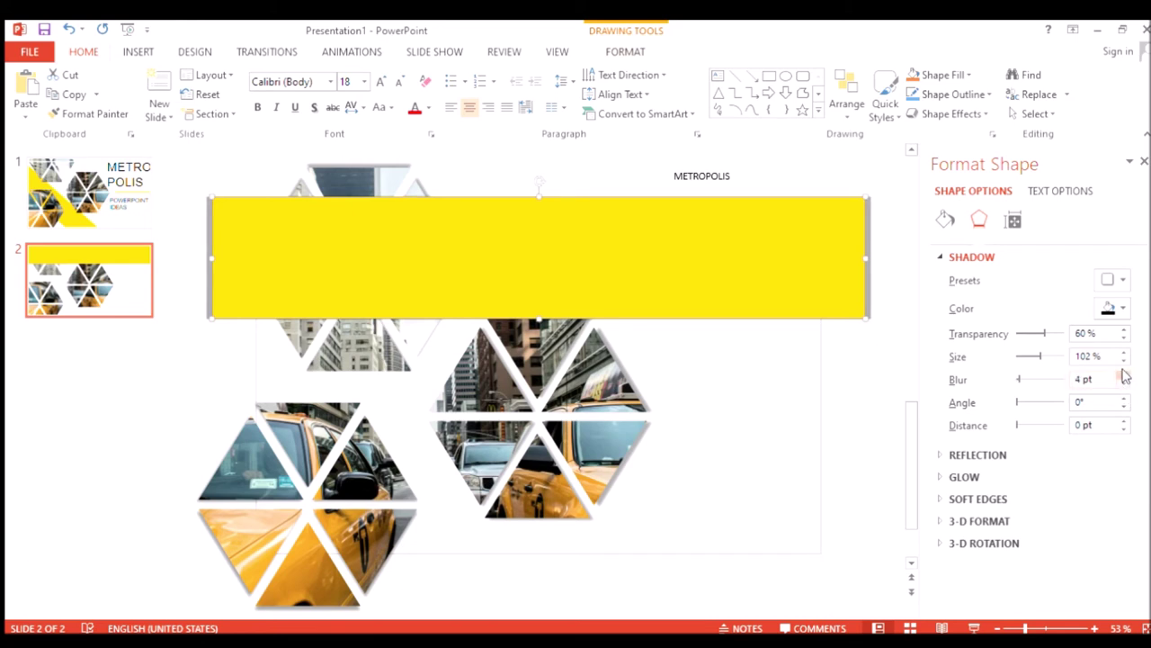
Step: Raise the yellow bar's shadow distance to 4 pt and rotate the bar into a steep diagonal
{"action": "left_click", "coordinate": [1124, 429]}
{"action": "left_click", "coordinate": [1123, 420]}
{"action": "left_click", "coordinate": [1123, 420]}
{"action": "left_click", "coordinate": [1124, 420]}
{"action": "left_click", "coordinate": [1123, 420]}
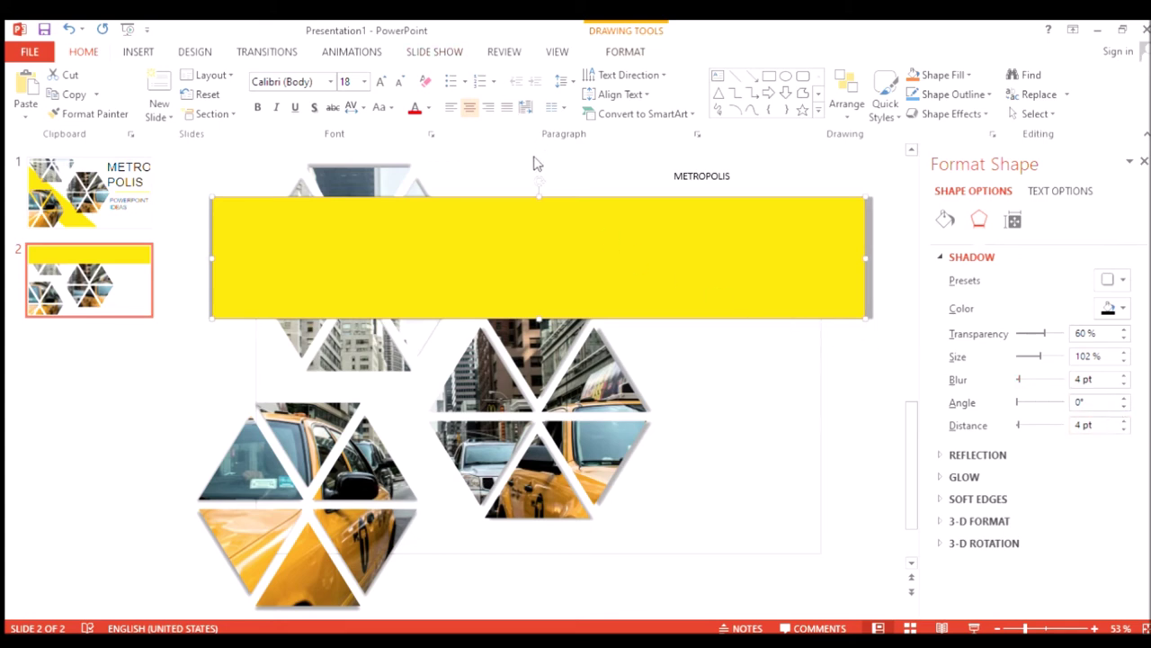
{"action": "mouse_move", "coordinate": [541, 182]}
{"action": "left_mouse_down"}
{"action": "mouse_move", "coordinate": [560, 260]}
{"action": "mouse_move", "coordinate": [598, 210]}
{"action": "left_mouse_up"}
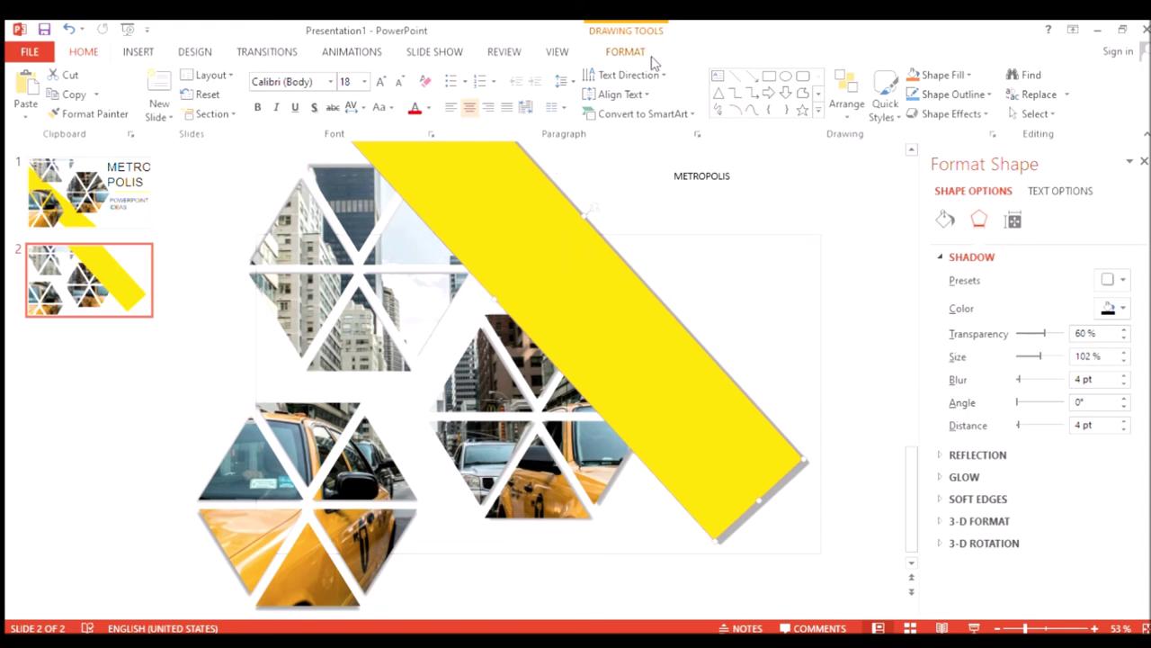
{"action": "left_click", "coordinate": [630, 51]}
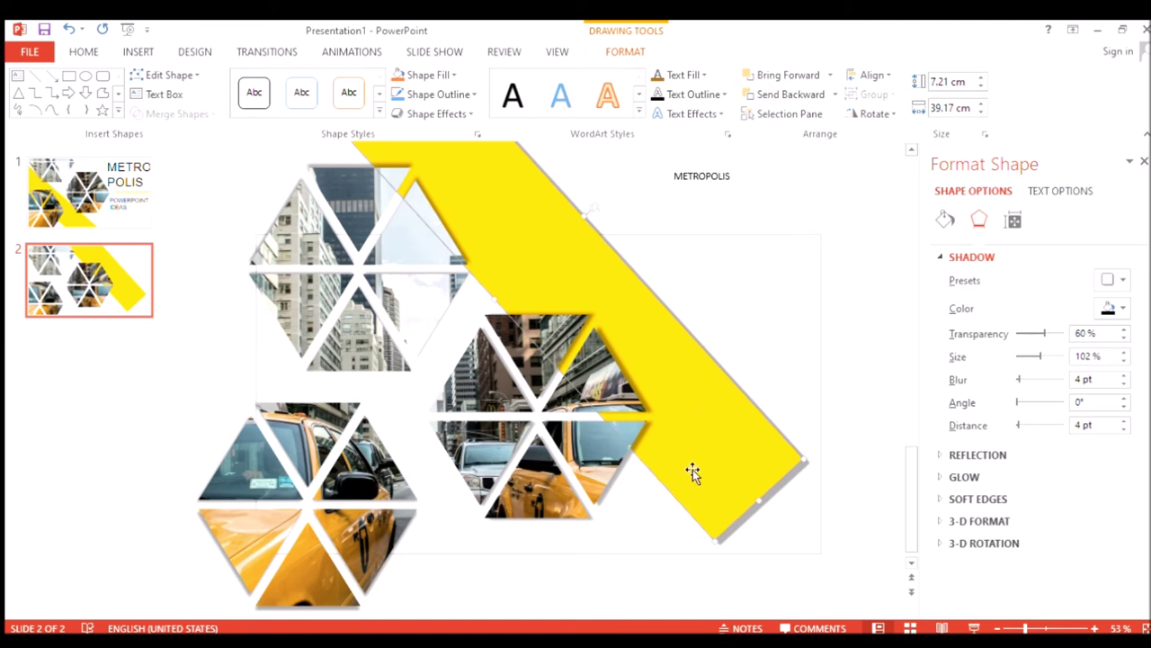
Step: Drag the yellow diagonal band across the collage, then up to a smart guide behind the hexagons
{"action": "left_click_drag", "start_coordinate": [695, 469], "coordinate": [538, 577]}
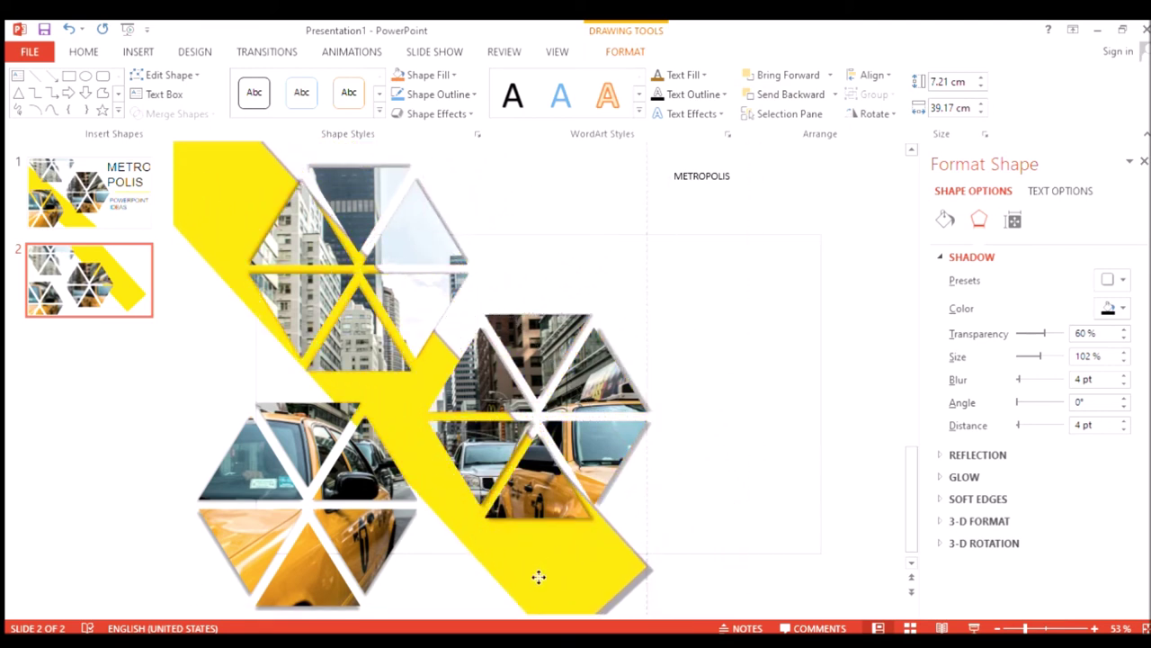
{"action": "left_click_drag", "start_coordinate": [537, 577], "coordinate": [513, 596]}
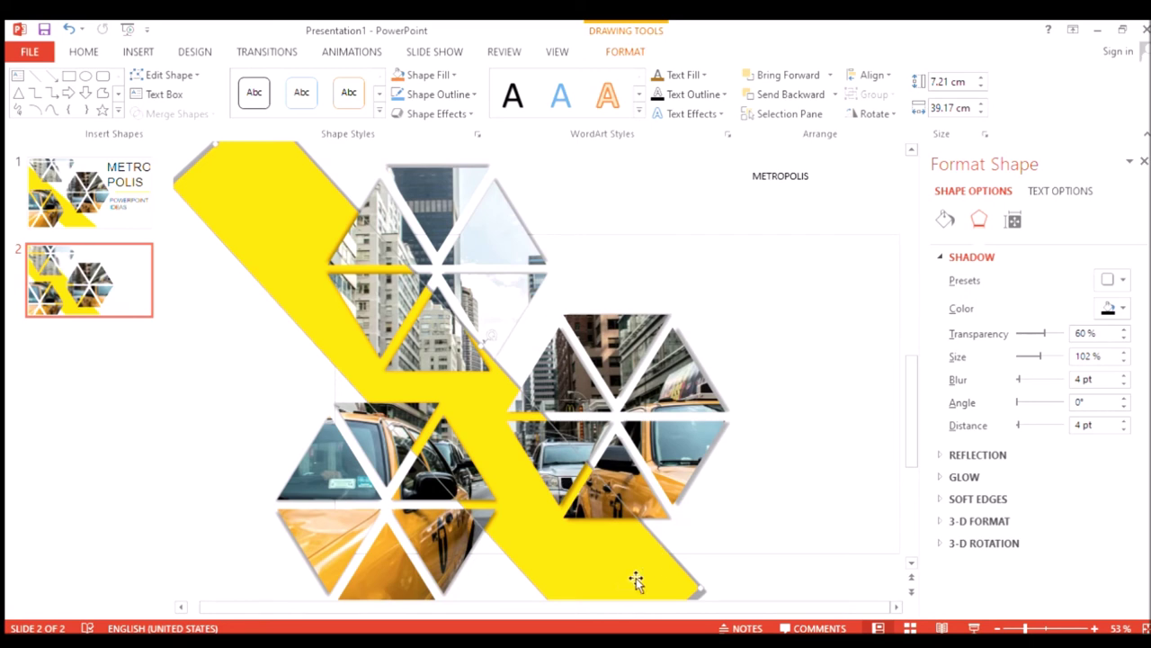
{"action": "scroll", "coordinate": [630, 598], "scroll_direction": "down", "scroll_amount": 2}
{"action": "left_click_drag", "start_coordinate": [634, 601], "coordinate": [636, 510]}
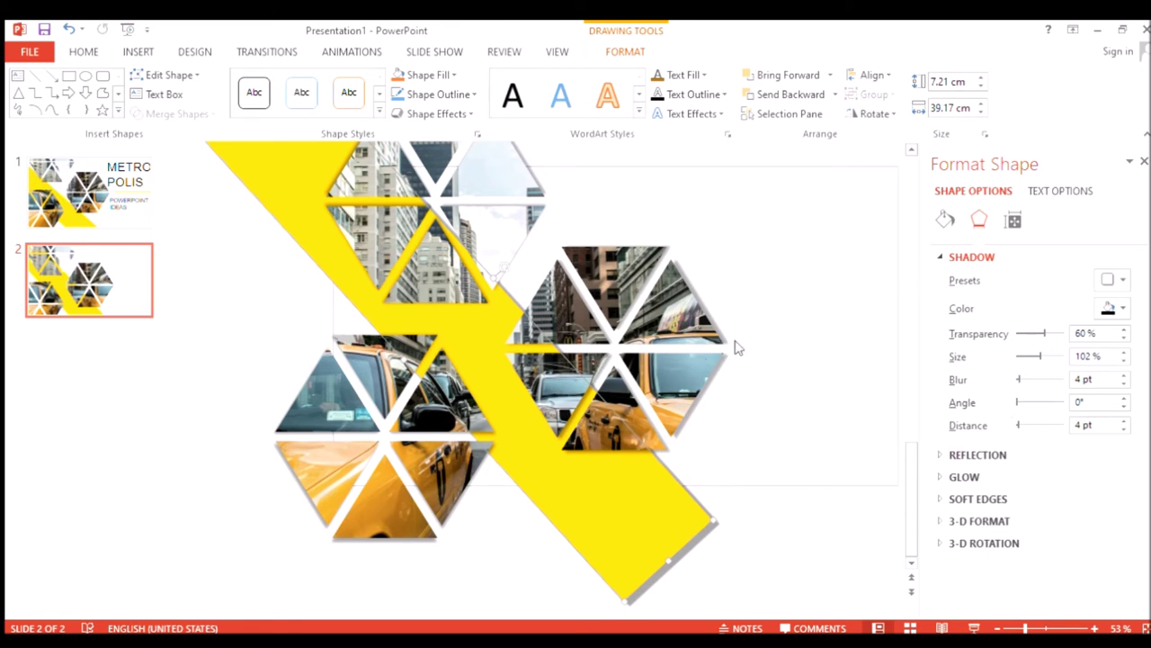
{"action": "scroll", "coordinate": [735, 342], "scroll_direction": "up", "scroll_amount": 2}
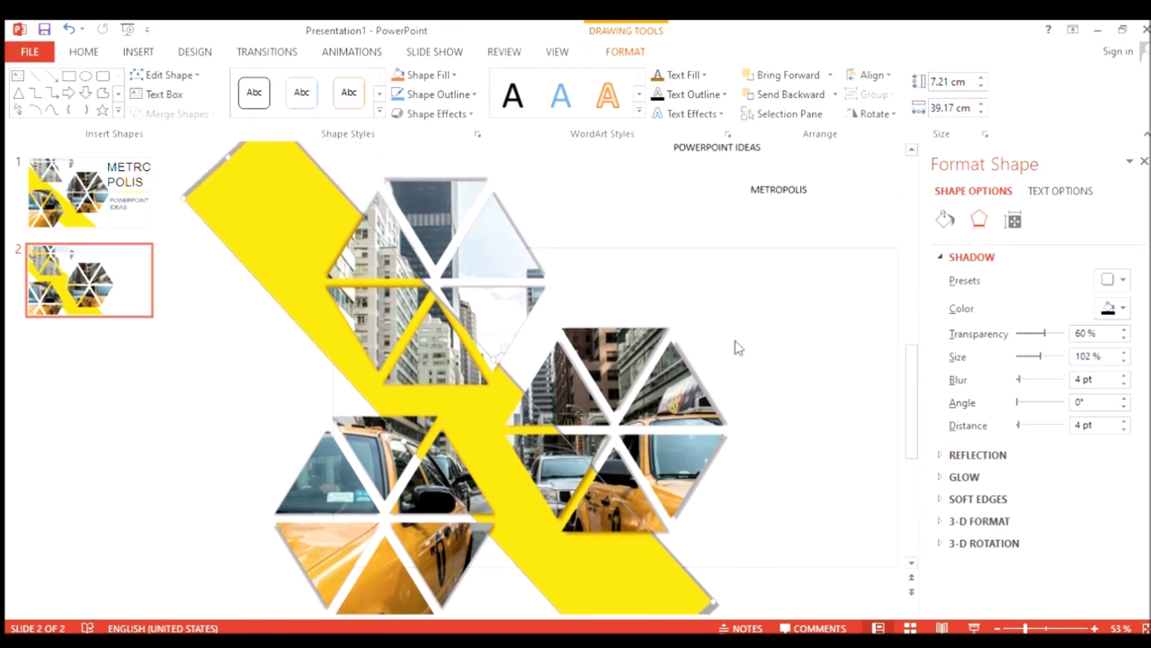
{"action": "left_click", "coordinate": [801, 194]}
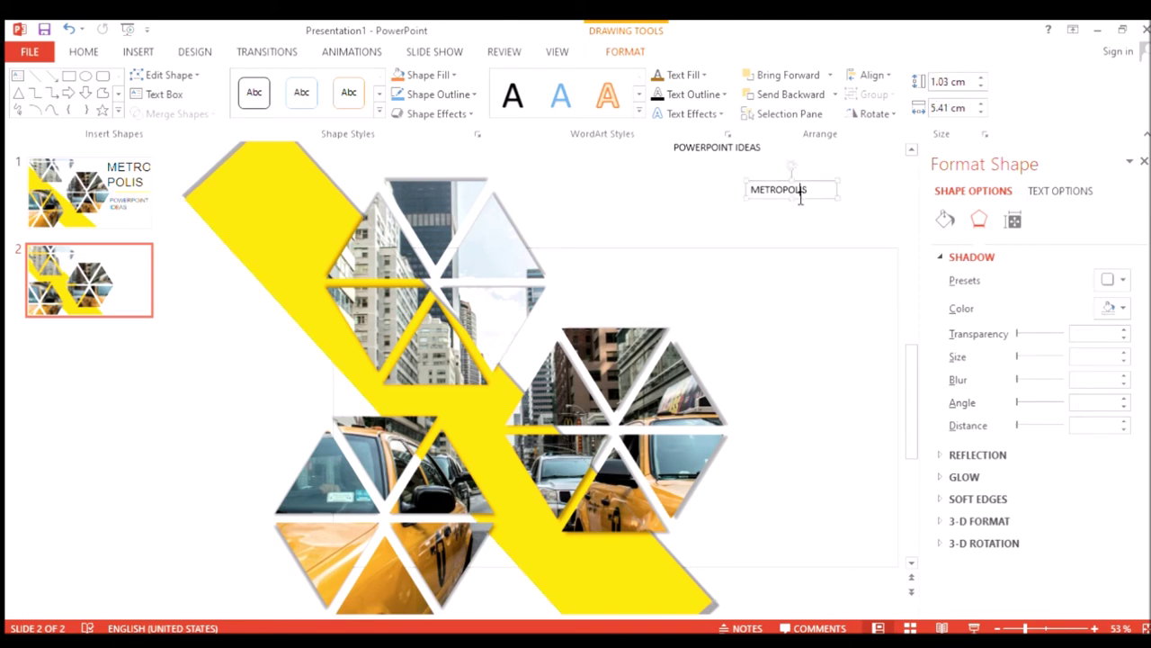
Step: Format the METROPOLIS text as Arial, size 80, with a text shadow
{"action": "left_click", "coordinate": [815, 199]}
{"action": "left_click", "coordinate": [82, 51]}
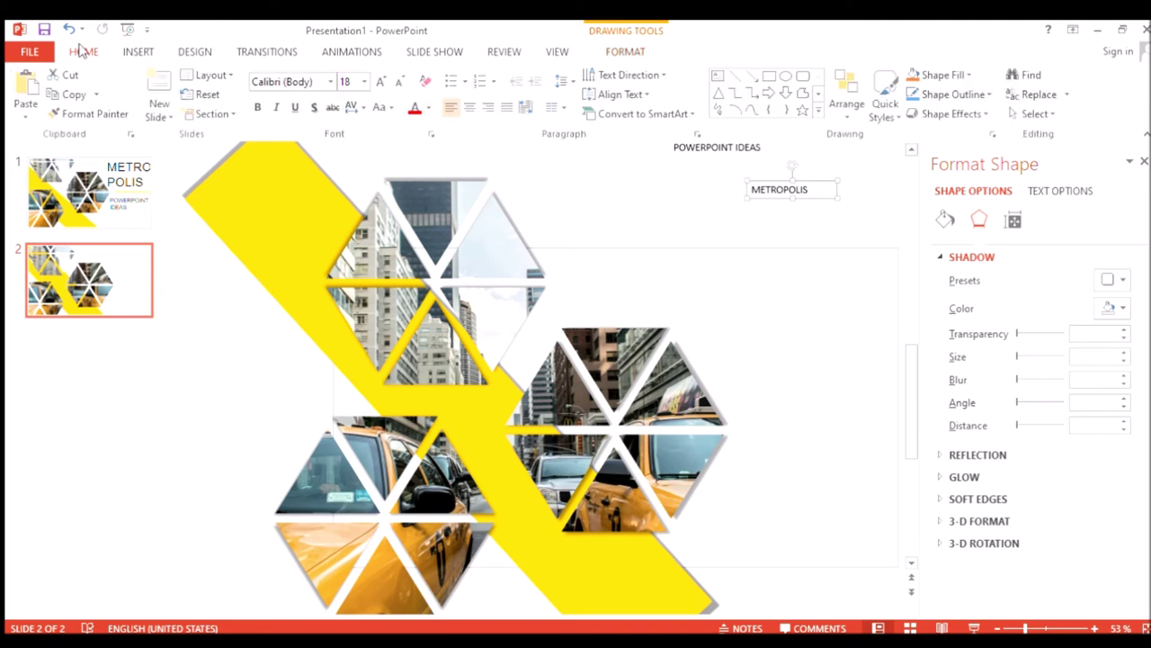
{"action": "left_click", "coordinate": [329, 81]}
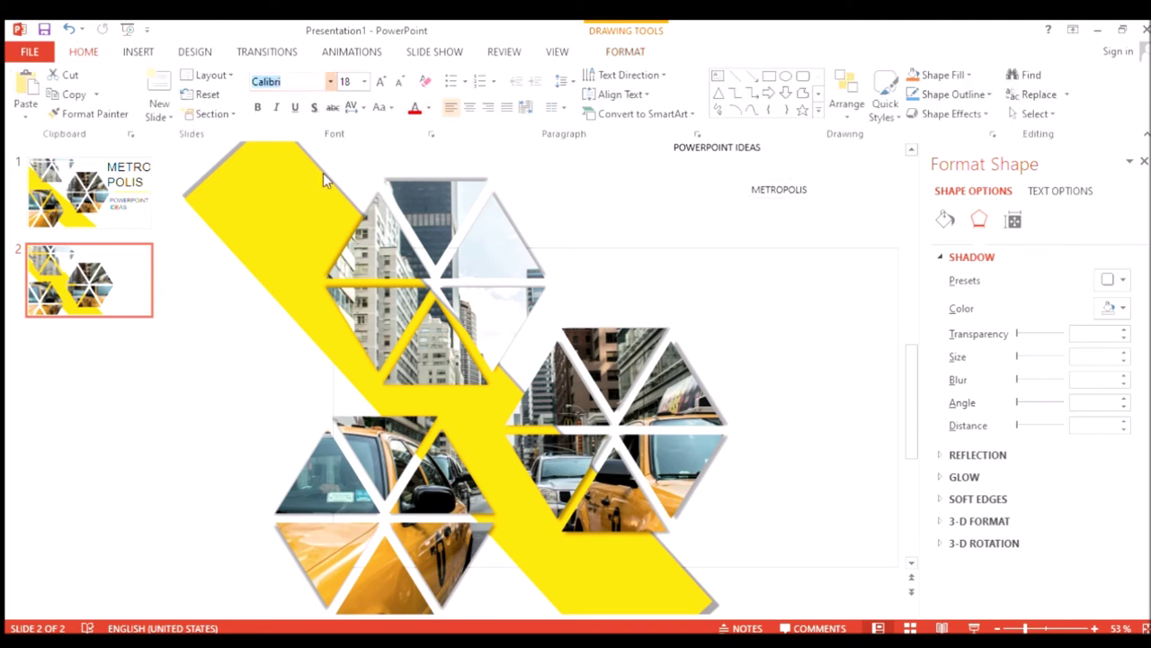
{"action": "type", "text": "Arial"}
{"action": "key", "text": "Return"}
{"action": "left_click", "coordinate": [365, 82]}
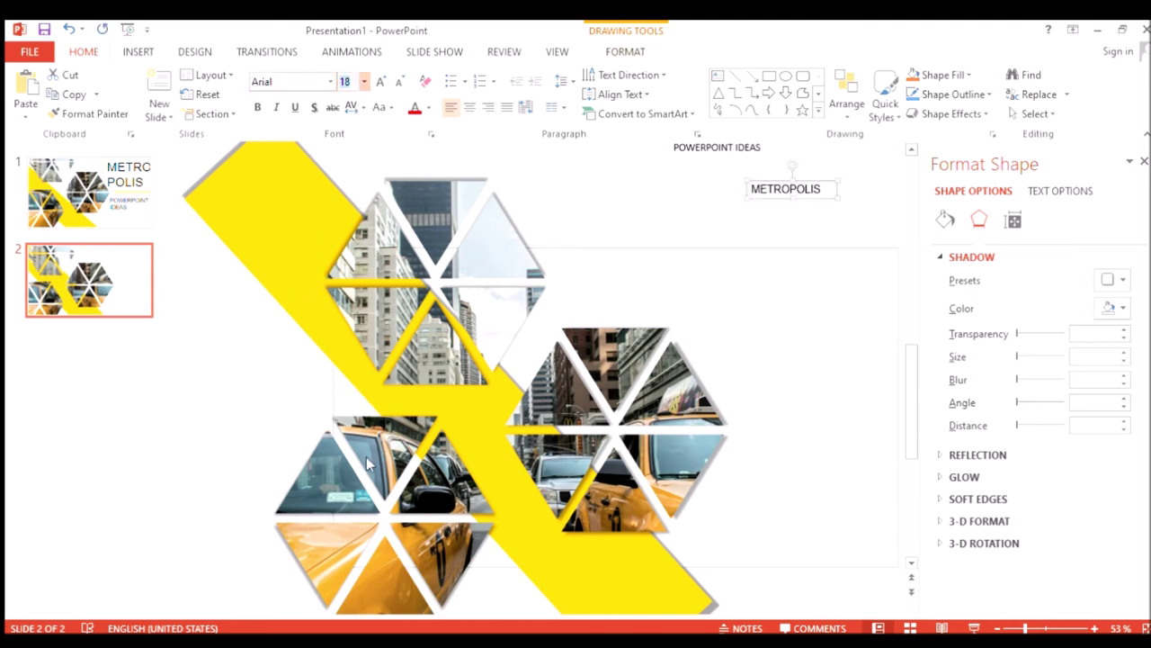
{"action": "type", "text": "80"}
{"action": "key", "text": "Return"}
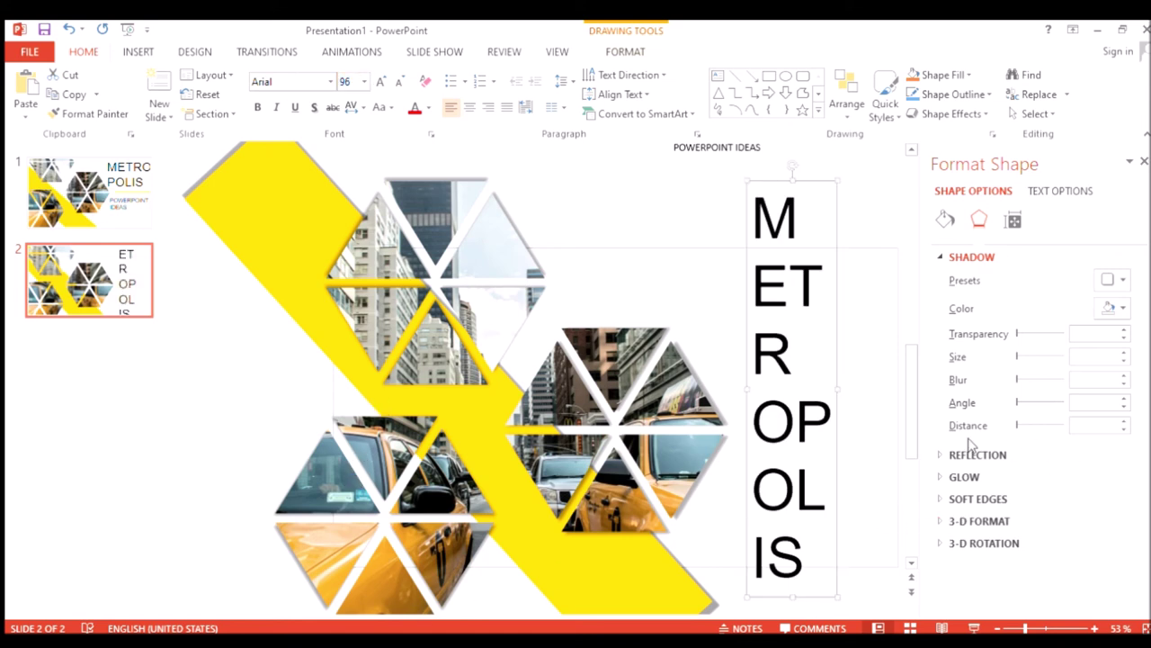
{"action": "left_click", "coordinate": [315, 108]}
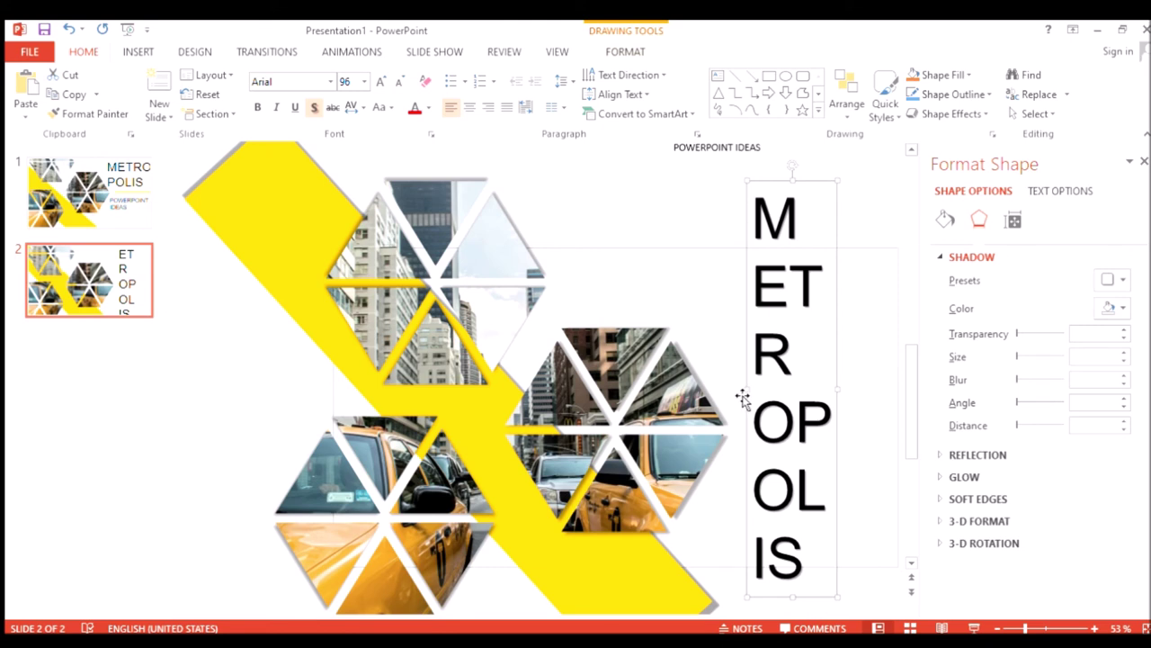
Step: Widen the title box so it wraps as METRO / POLIS, and move it to the right side
{"action": "left_click_drag", "start_coordinate": [746, 389], "coordinate": [651, 388]}
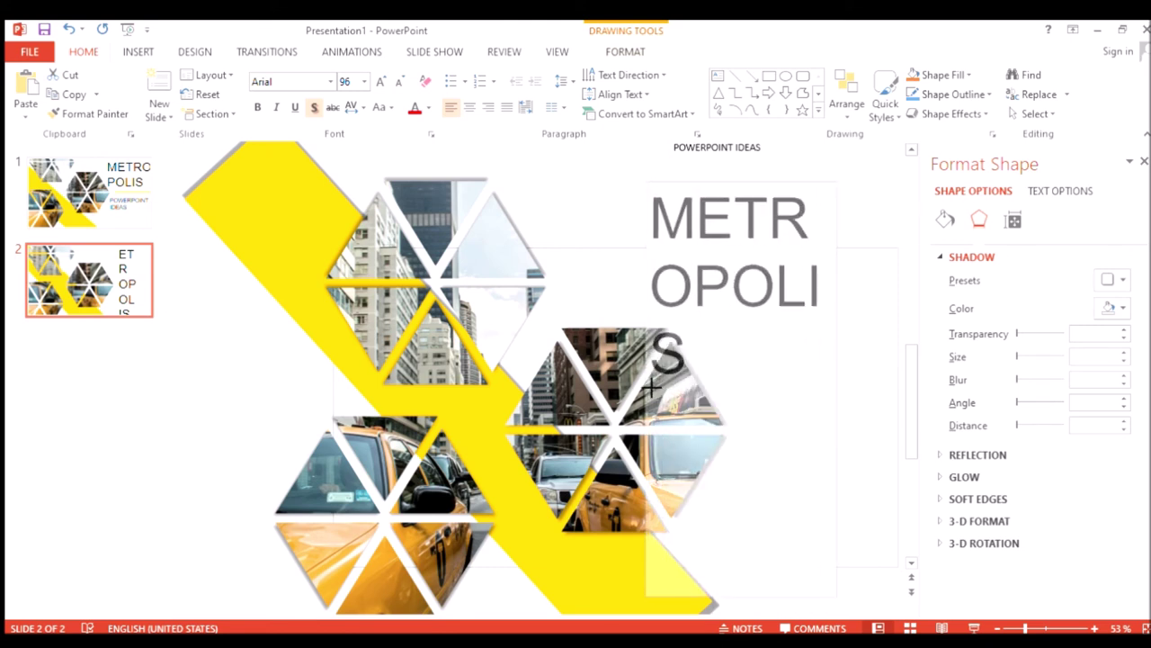
{"action": "left_click_drag", "start_coordinate": [651, 388], "coordinate": [620, 389]}
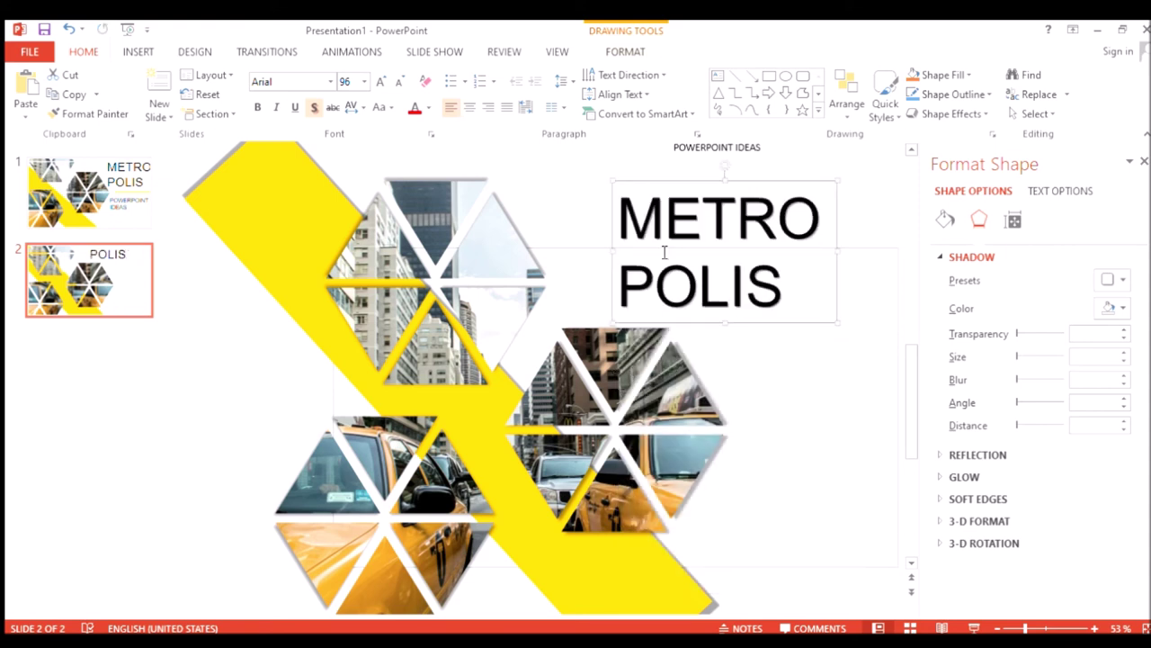
{"action": "left_click", "coordinate": [768, 176]}
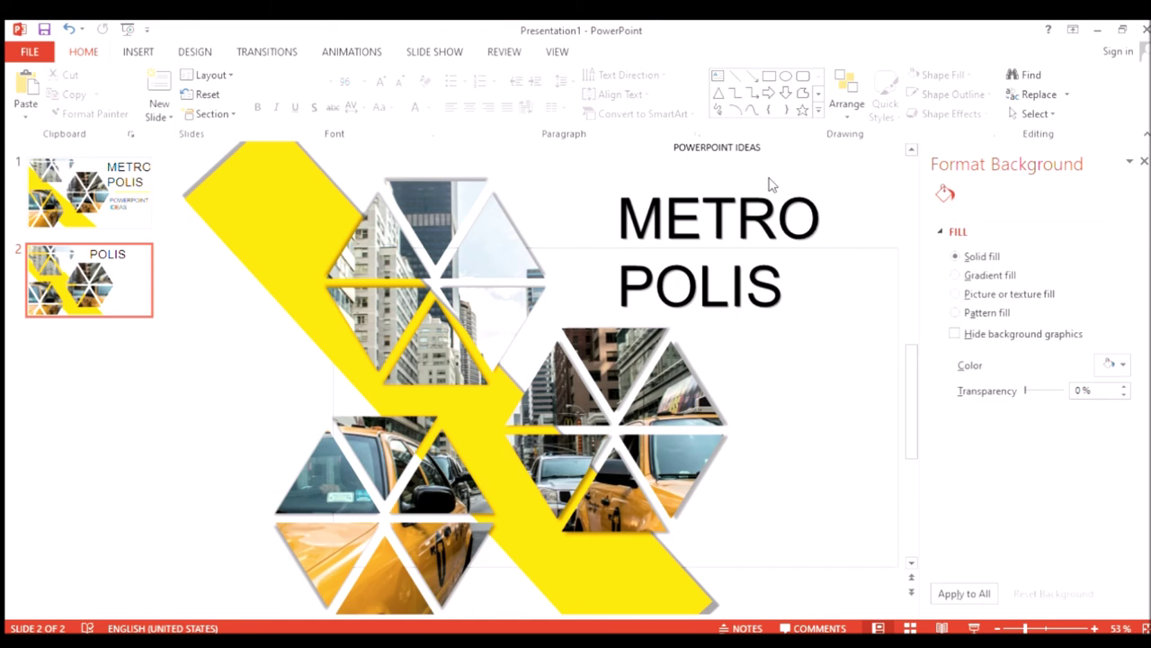
{"action": "left_click", "coordinate": [772, 189]}
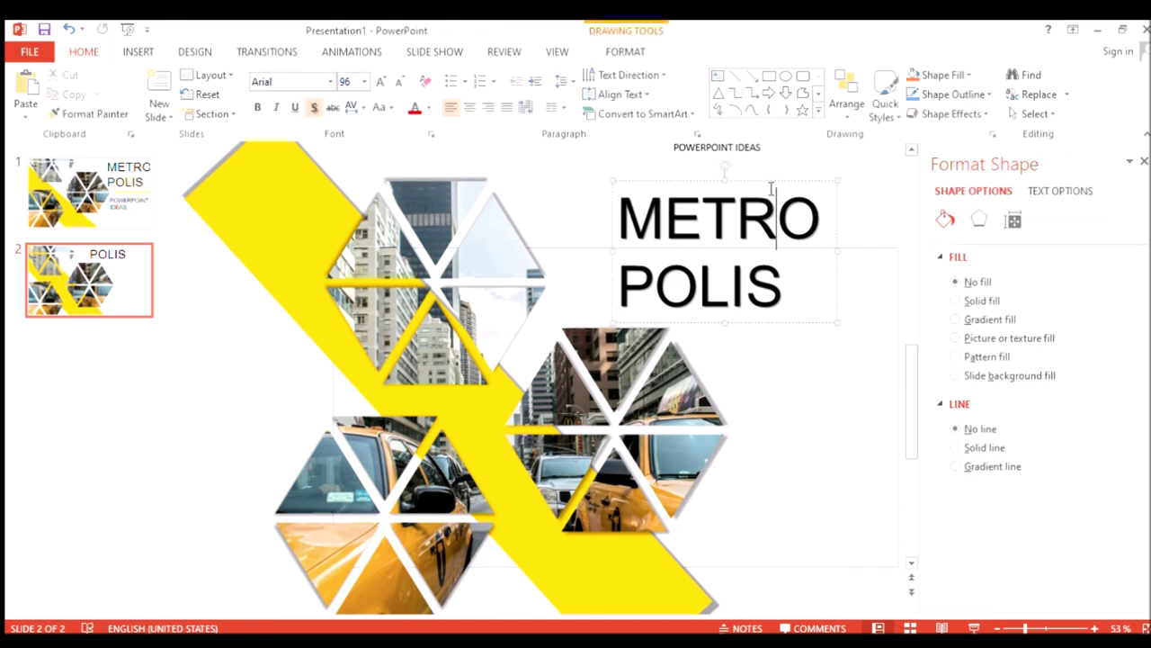
{"action": "mouse_move", "coordinate": [770, 187]}
{"action": "left_mouse_down"}
{"action": "mouse_move", "coordinate": [813, 265]}
{"action": "mouse_move", "coordinate": [862, 261]}
{"action": "left_mouse_up"}
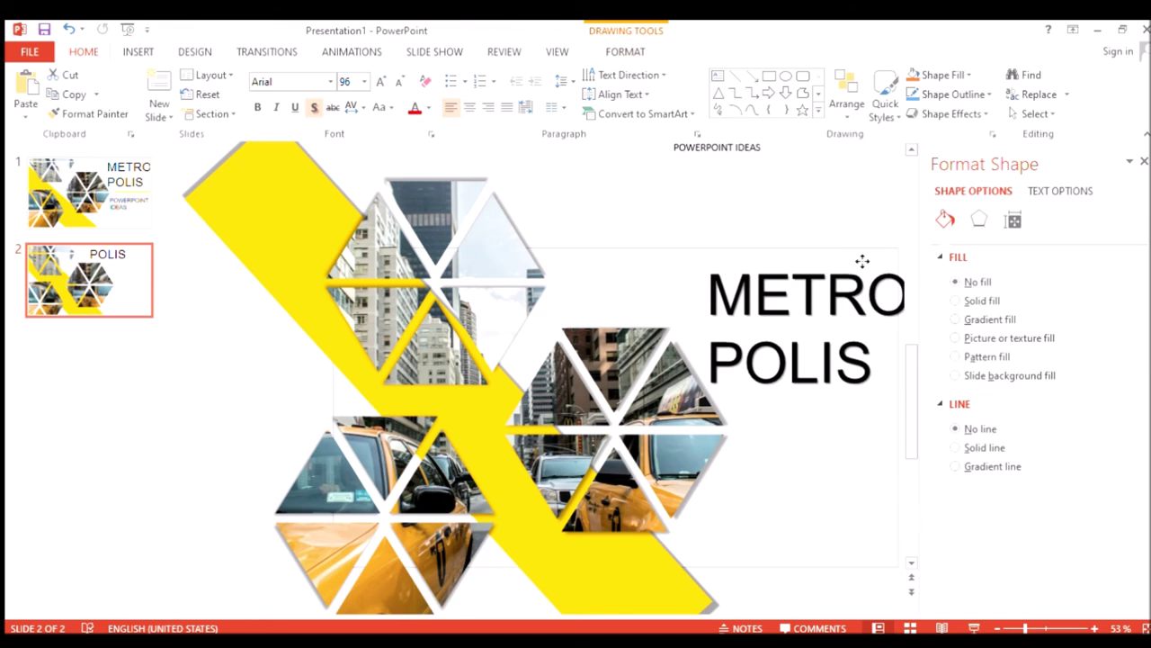
{"action": "left_click_drag", "start_coordinate": [862, 258], "coordinate": [851, 257]}
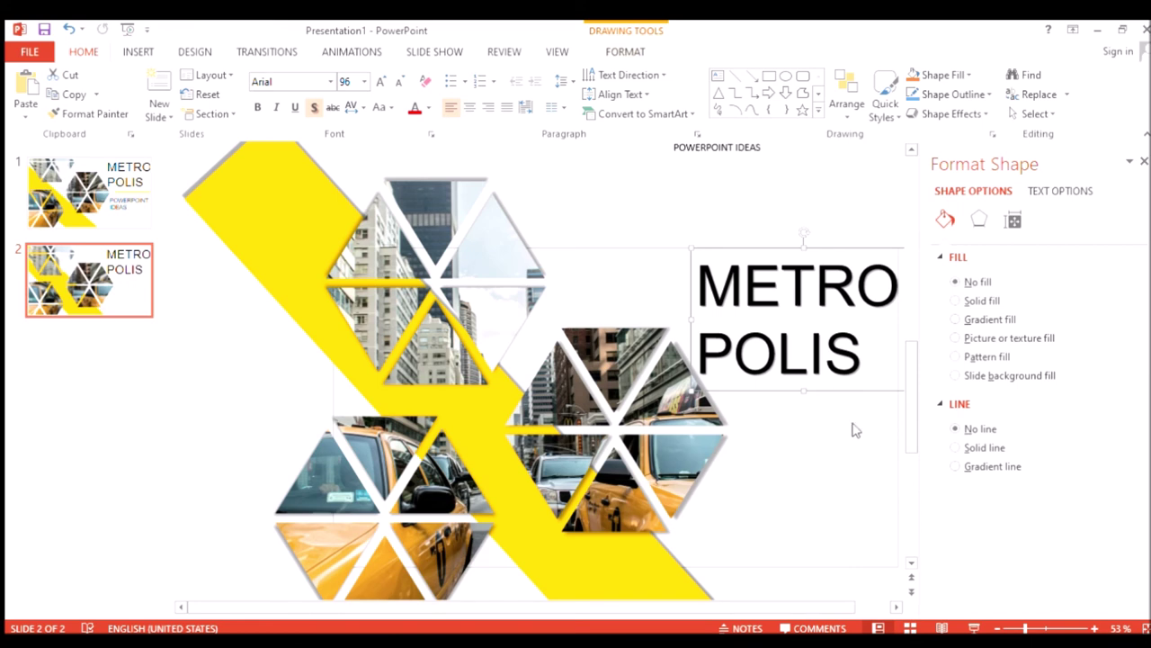
Step: Draw a short straight line beneath the METRO POLIS title
{"action": "left_click", "coordinate": [734, 76]}
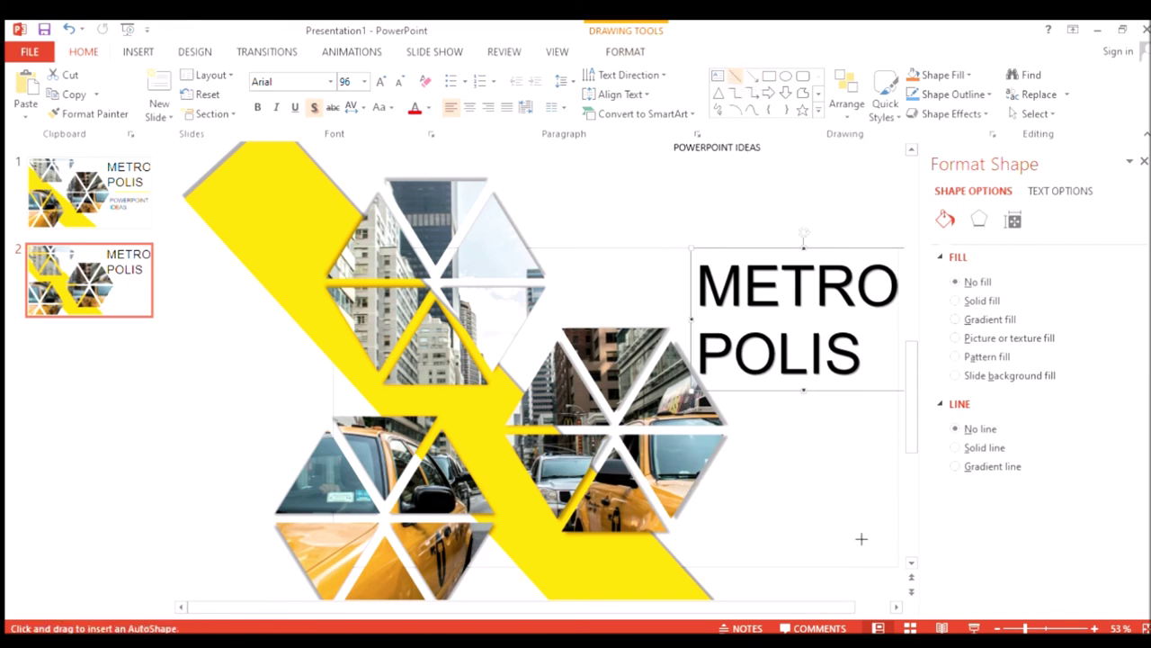
{"action": "mouse_move", "coordinate": [786, 425]}
{"action": "left_mouse_down"}
{"action": "mouse_move", "coordinate": [912, 429]}
{"action": "mouse_move", "coordinate": [860, 421]}
{"action": "left_mouse_up"}
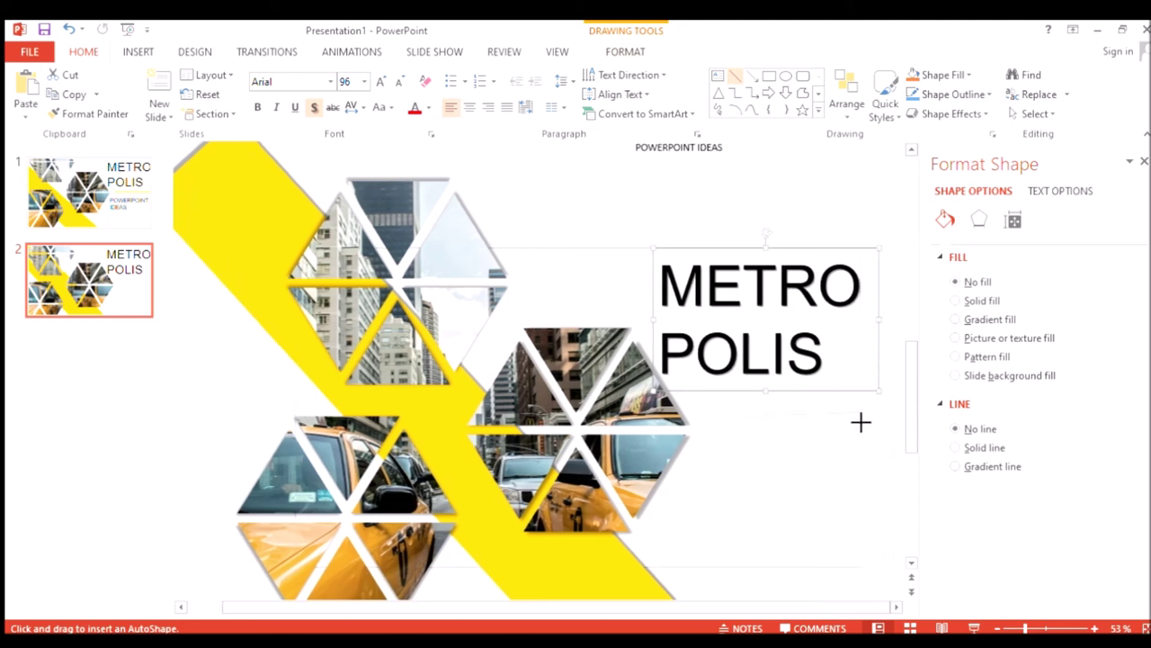
{"action": "left_click_drag", "start_coordinate": [861, 424], "coordinate": [861, 423]}
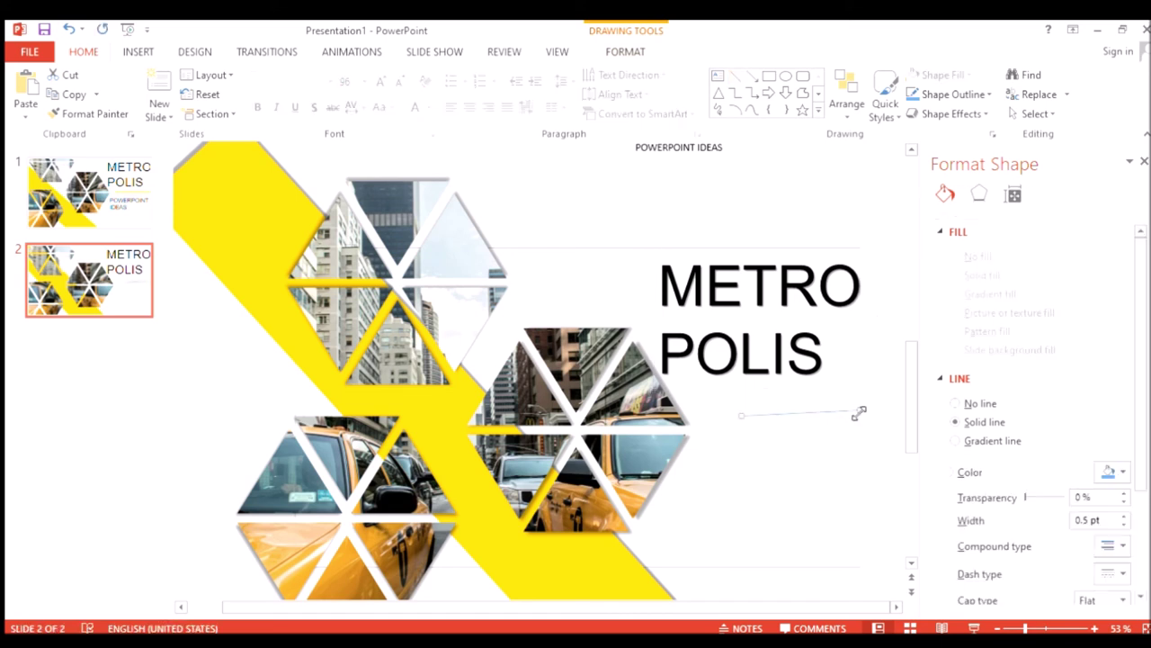
{"action": "left_click_drag", "start_coordinate": [864, 419], "coordinate": [861, 415]}
Step: Make the line yellow and raise its width to 7 pt
{"action": "left_click", "coordinate": [1122, 474]}
{"action": "left_click", "coordinate": [1122, 515]}
{"action": "left_click", "coordinate": [1122, 517]}
{"action": "left_click", "coordinate": [1122, 517]}
{"action": "left_click", "coordinate": [1123, 516]}
{"action": "left_click", "coordinate": [1123, 517]}
{"action": "left_click_drag", "start_coordinate": [1122, 517], "coordinate": [1122, 516]}
{"action": "left_click", "coordinate": [1122, 515]}
{"action": "left_click", "coordinate": [1123, 515]}
{"action": "left_click", "coordinate": [1123, 515]}
{"action": "left_click", "coordinate": [1123, 515]}
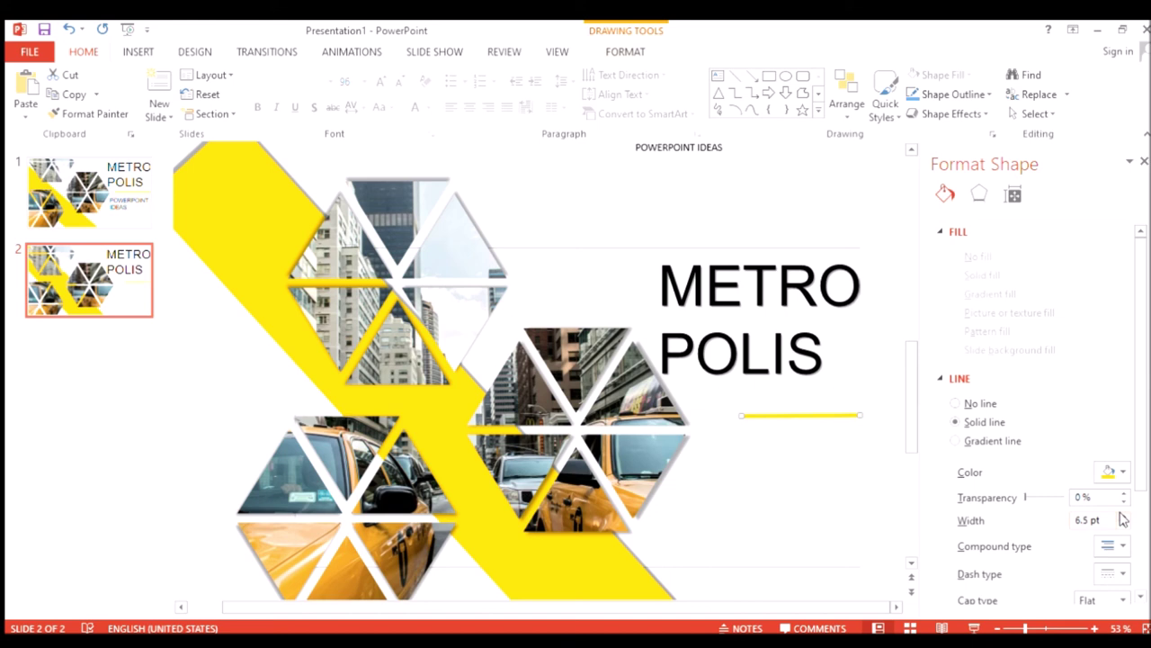
{"action": "left_click", "coordinate": [1122, 516]}
{"action": "left_click", "coordinate": [1122, 515]}
Step: Extend the line's left end further under the title
{"action": "mouse_move", "coordinate": [741, 417]}
{"action": "left_mouse_down"}
{"action": "mouse_move", "coordinate": [736, 429]}
{"action": "mouse_move", "coordinate": [710, 419]}
{"action": "left_mouse_up"}
{"action": "scroll", "coordinate": [823, 210], "scroll_direction": "up", "scroll_amount": 1}
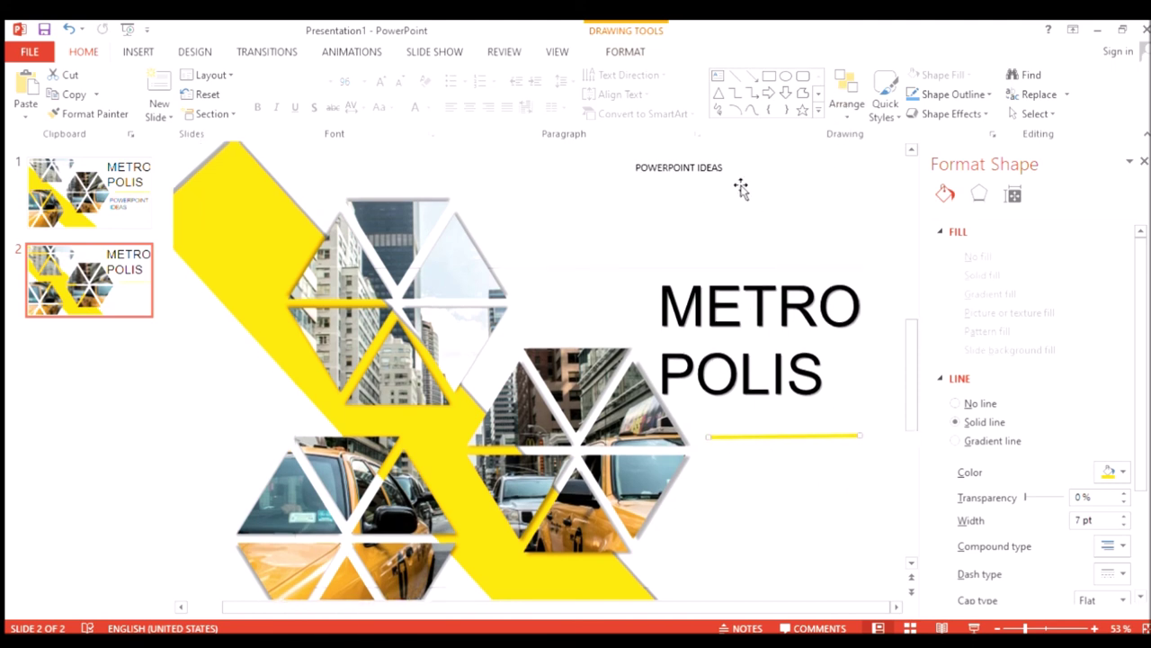
{"action": "left_click", "coordinate": [722, 167]}
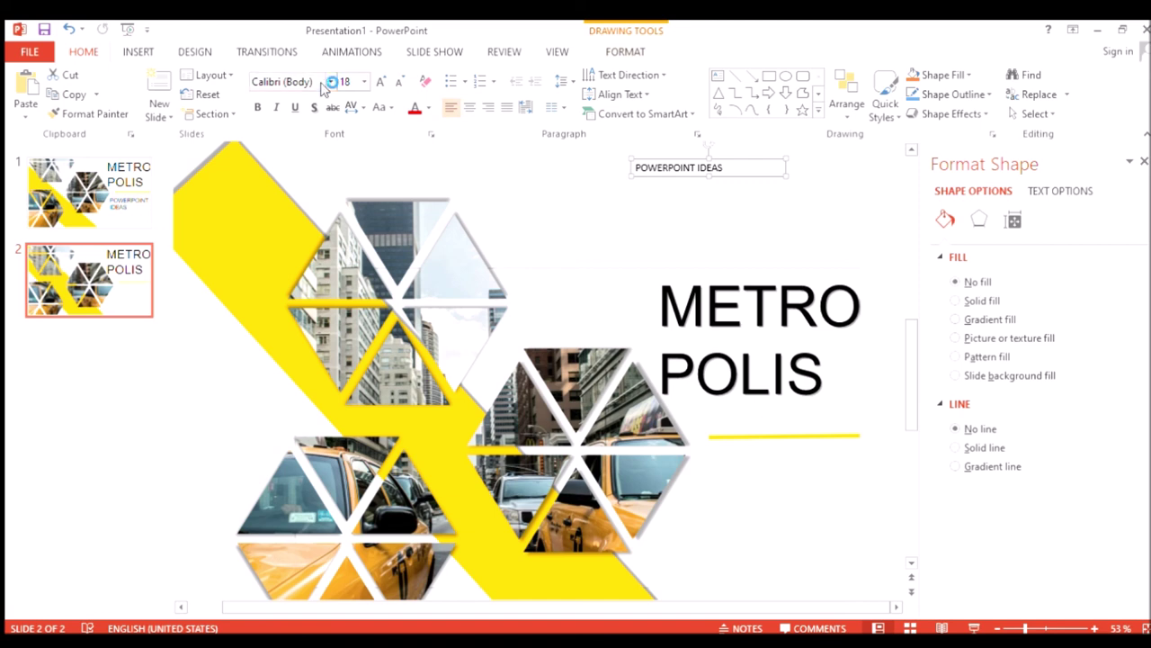
Step: Set the POWERPOINT IDEAS text to Arial at size 44
{"action": "left_click", "coordinate": [321, 82]}
{"action": "type", "text": "Arial"}
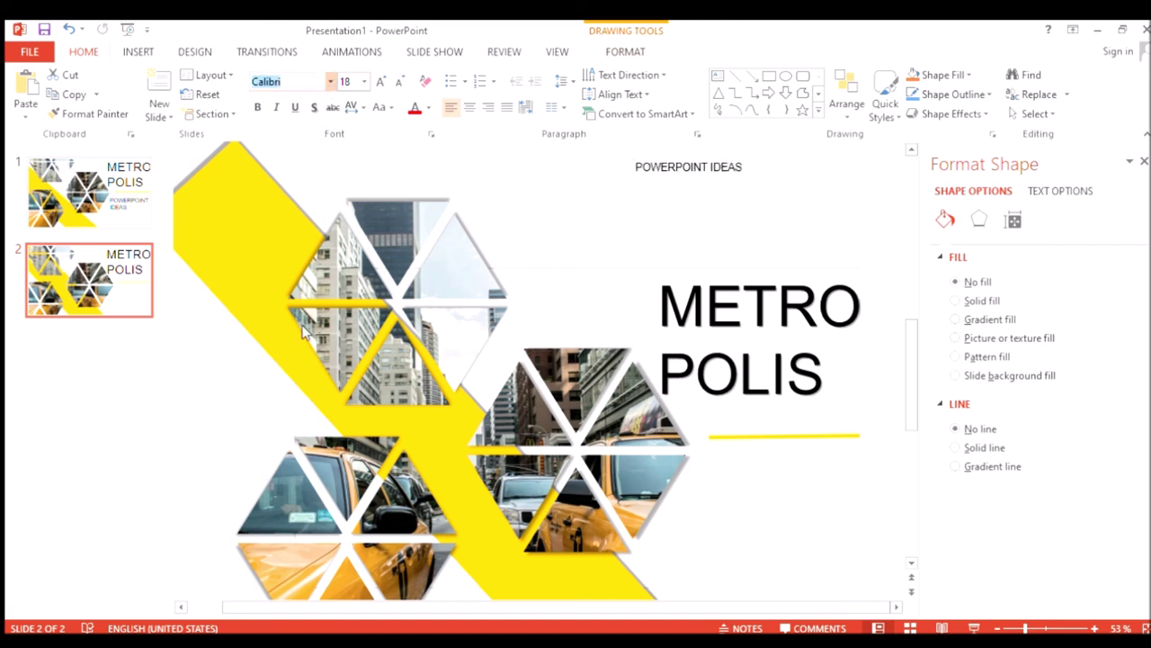
{"action": "key", "text": "Return"}
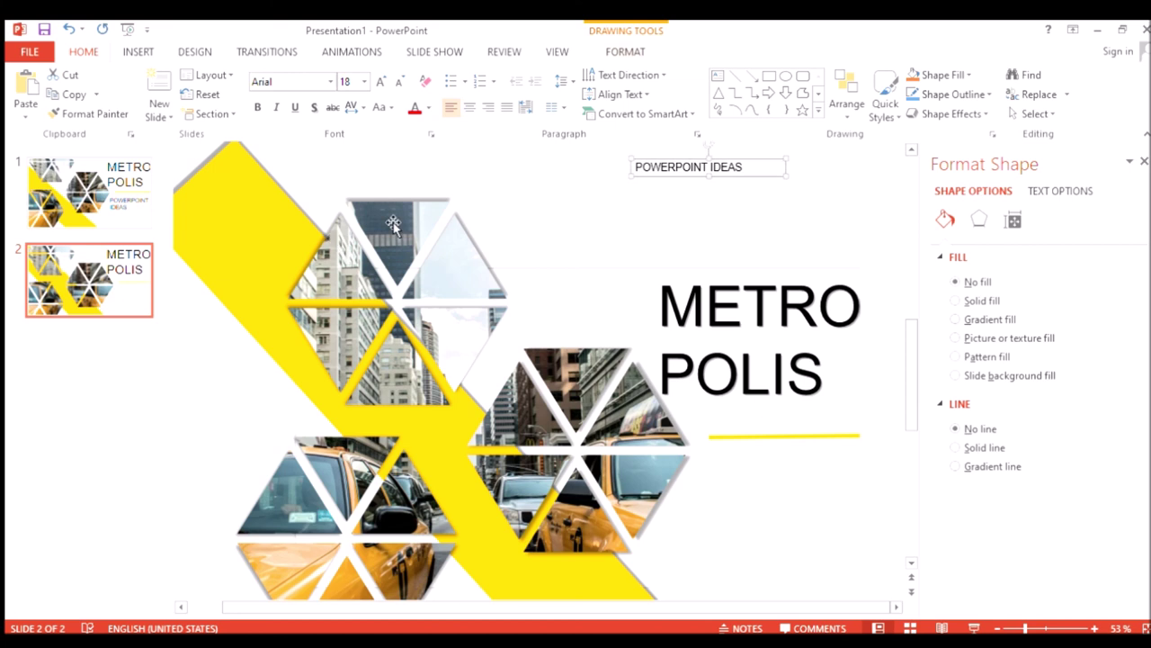
{"action": "left_click", "coordinate": [356, 81]}
{"action": "type", "text": "44"}
{"action": "key", "text": "Return"}
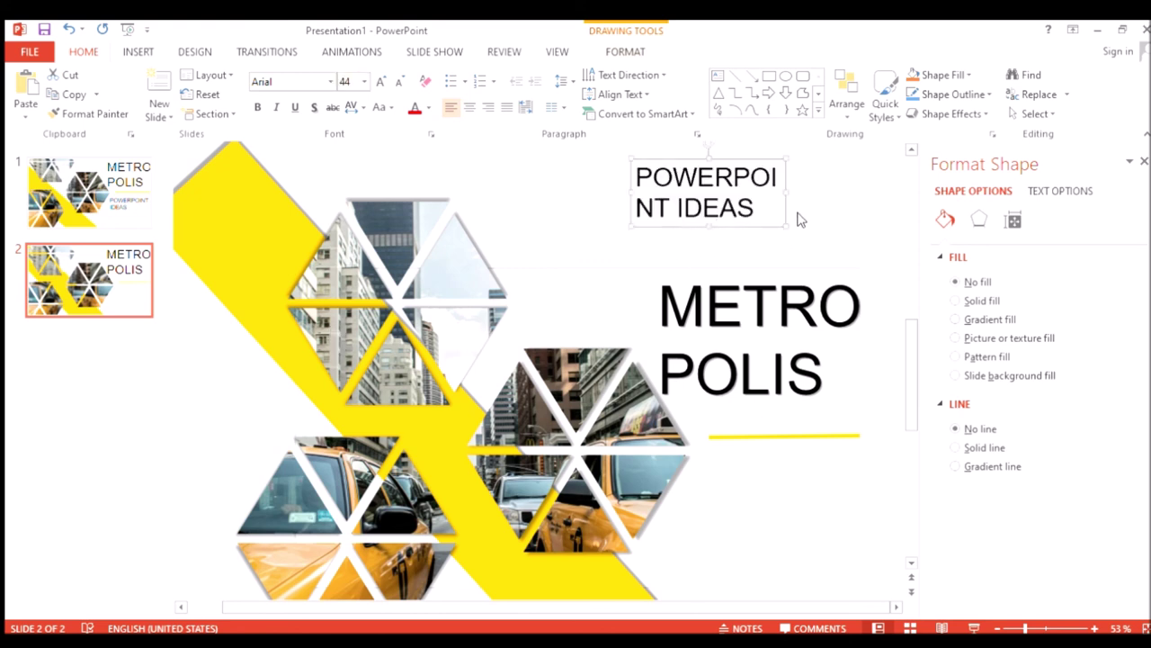
Step: Widen the subtitle so IDEAS wraps, and place it below the yellow line, aligned with the title
{"action": "left_click_drag", "start_coordinate": [790, 205], "coordinate": [821, 210]}
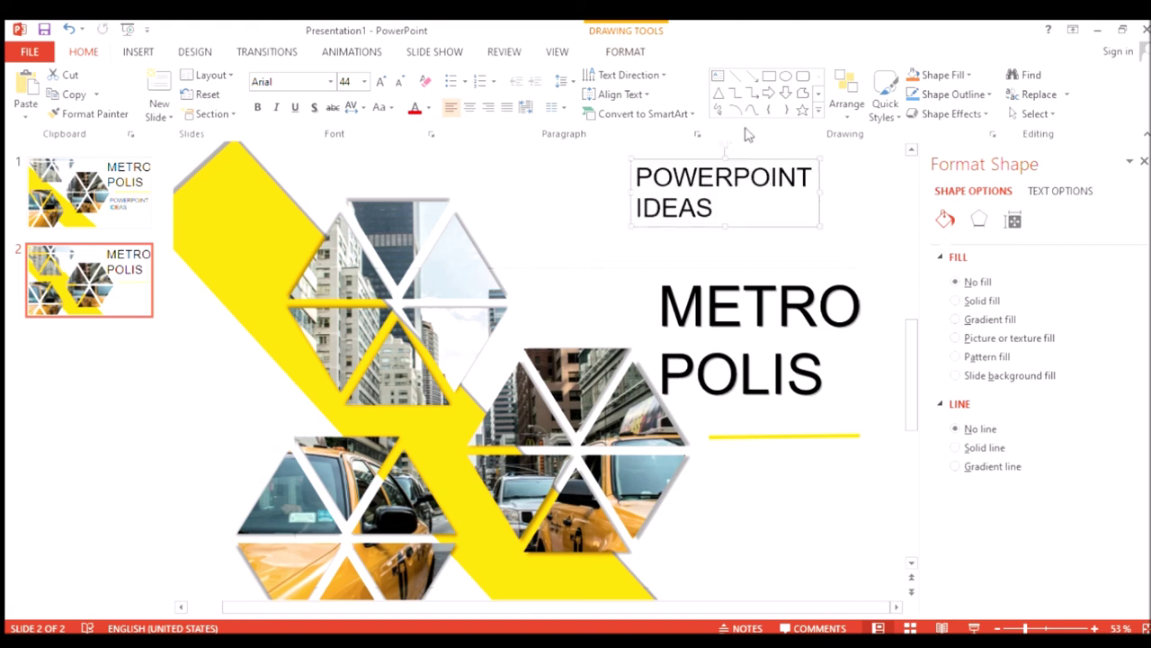
{"action": "mouse_move", "coordinate": [753, 168]}
{"action": "left_mouse_down"}
{"action": "mouse_move", "coordinate": [825, 548]}
{"action": "mouse_move", "coordinate": [798, 498]}
{"action": "left_mouse_up"}
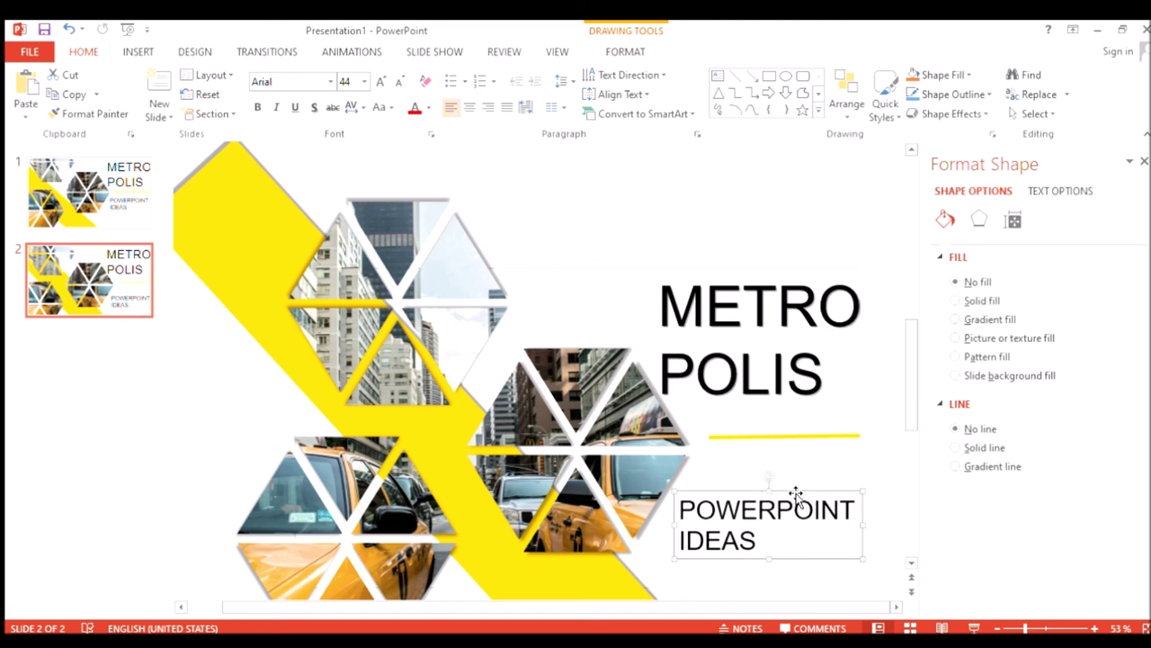
{"action": "left_click_drag", "start_coordinate": [794, 491], "coordinate": [782, 477]}
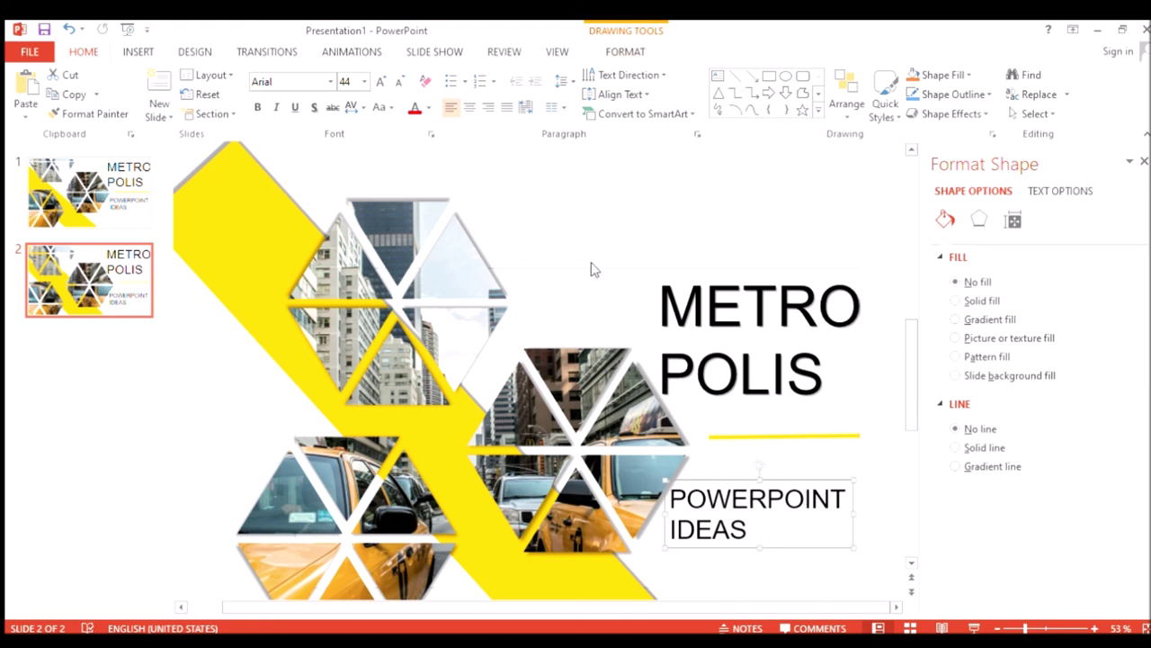
{"action": "left_click", "coordinate": [555, 231]}
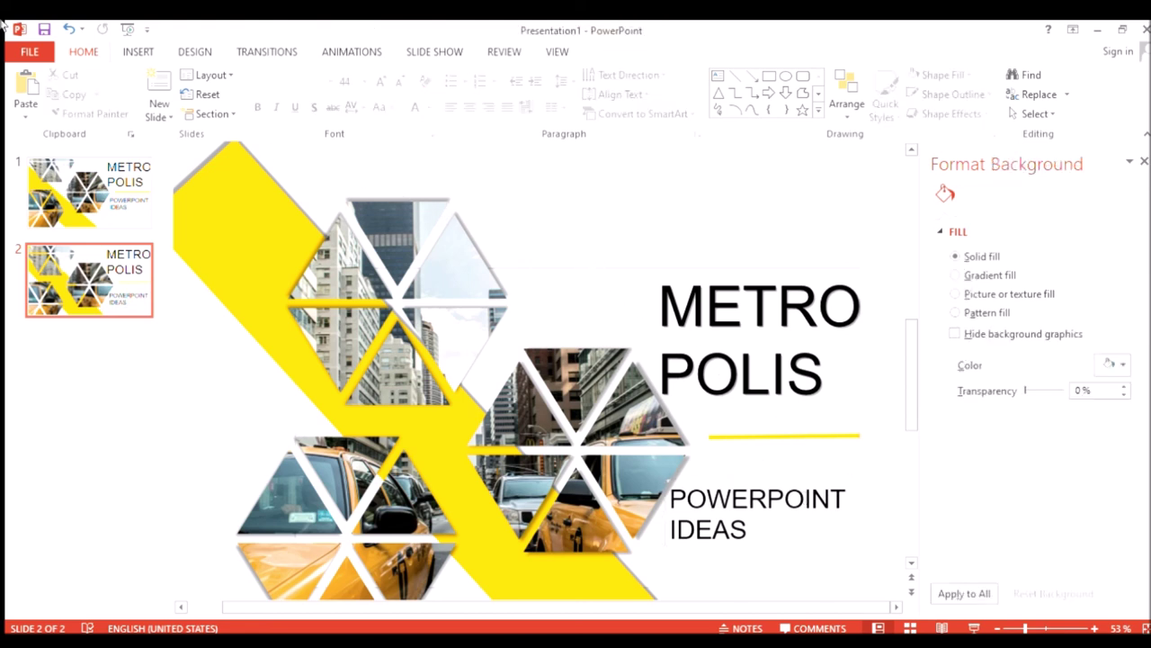